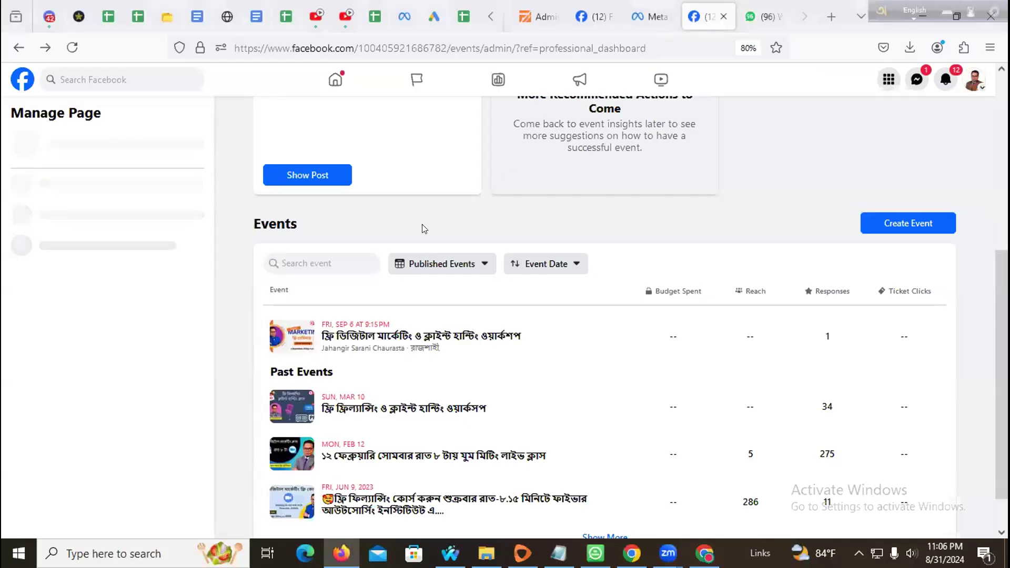
Switch Facebook from the Fiverr Outsourcing Institute page to the personal profile and dismiss the notification
scroll(422, 229, up, 4)
click(887, 79)
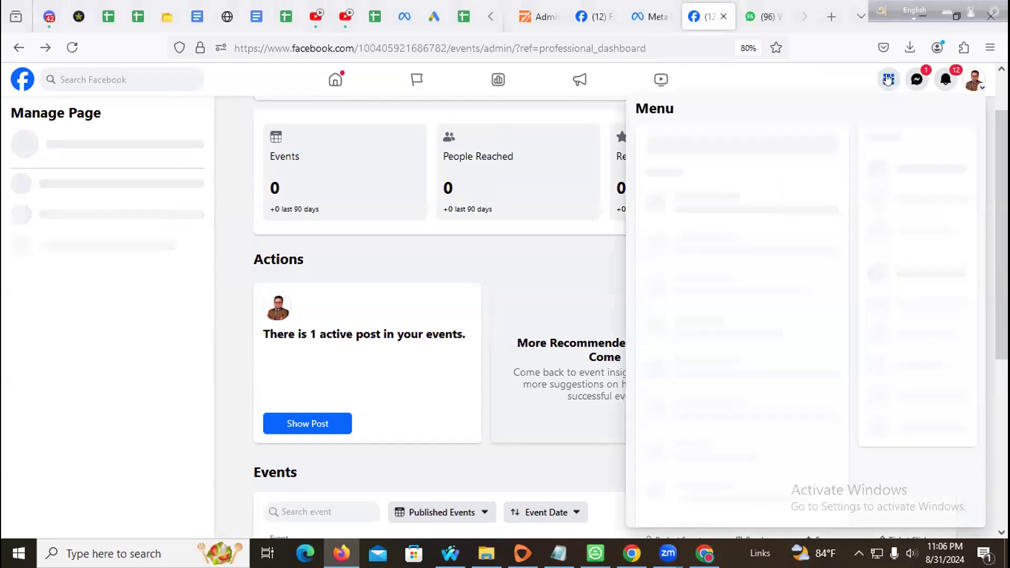
click(979, 82)
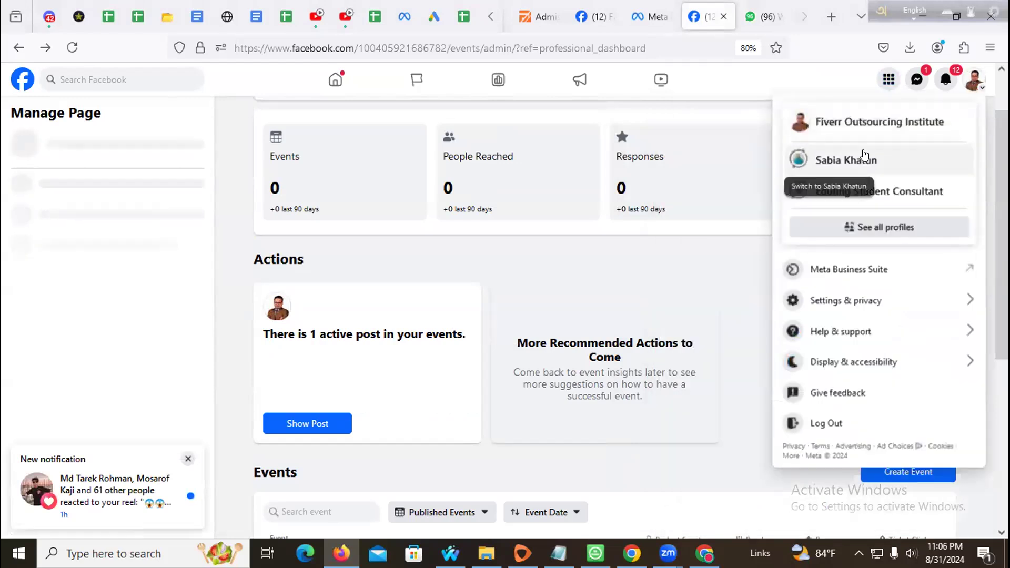
click(864, 156)
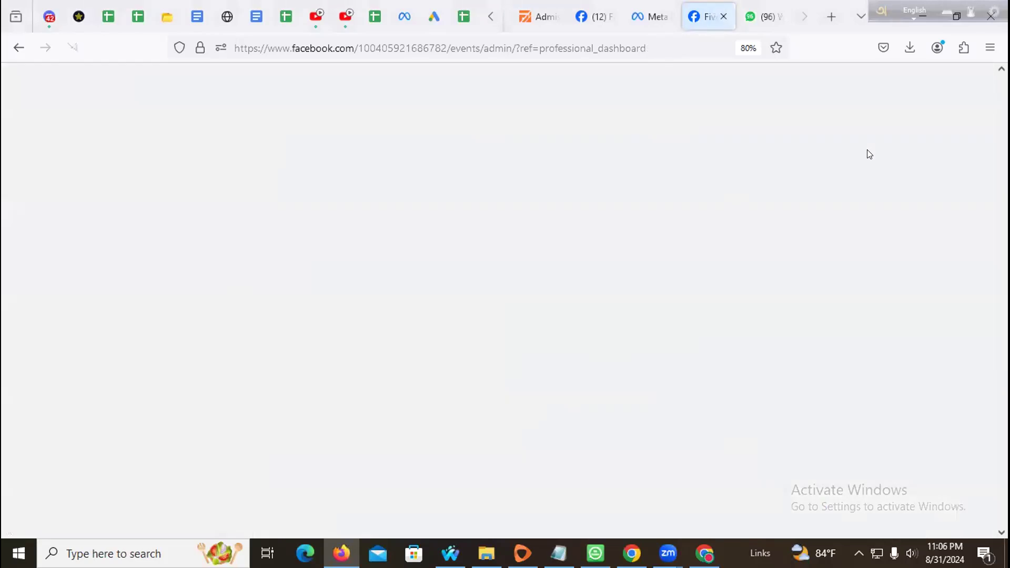
scroll(451, 221, down, 3)
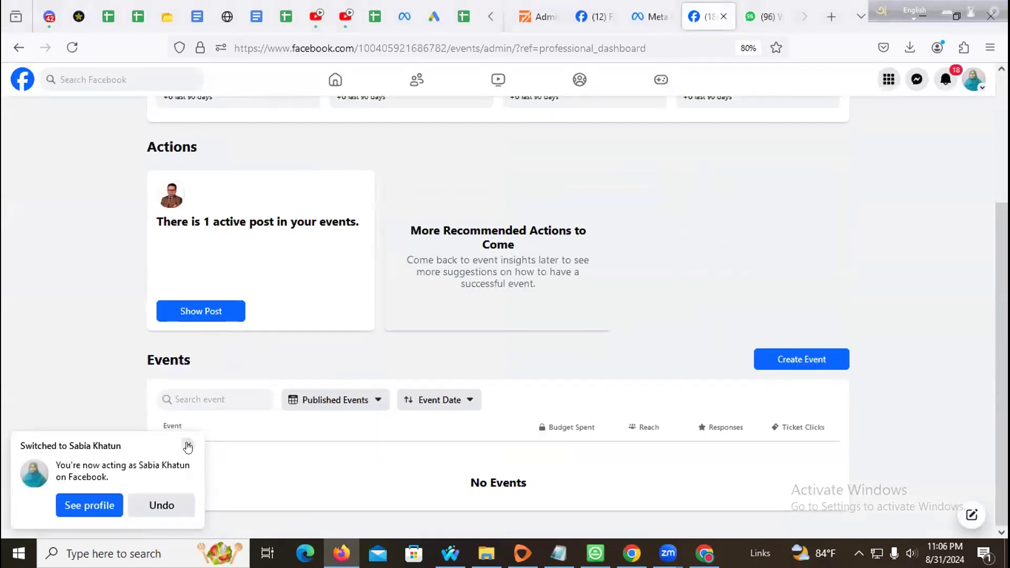
click(187, 446)
Start a new Marketplace item-for-sale listing and review the fields of its form
click(889, 80)
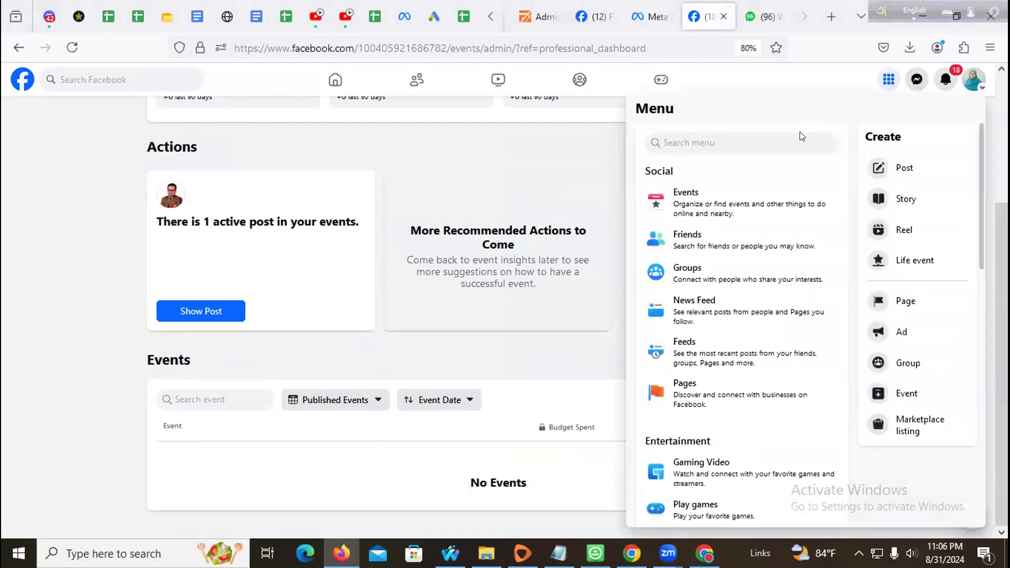
scroll(805, 200, down, 1)
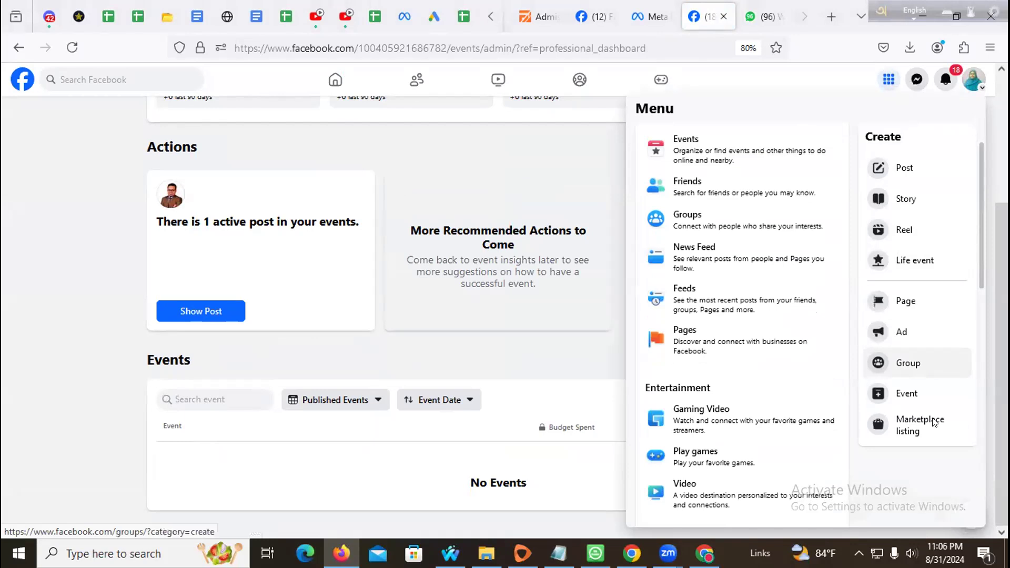
click(850, 83)
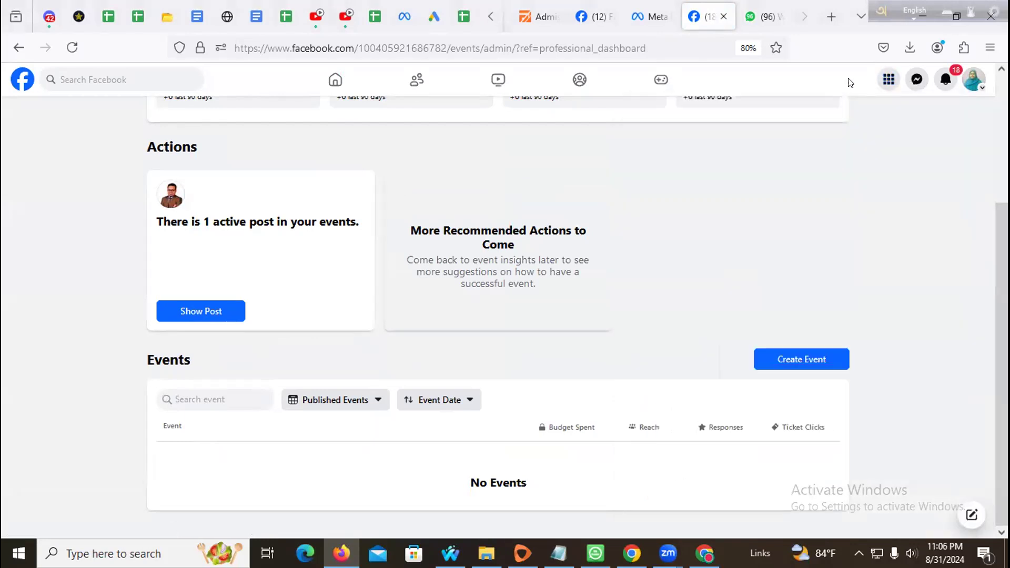
click(887, 84)
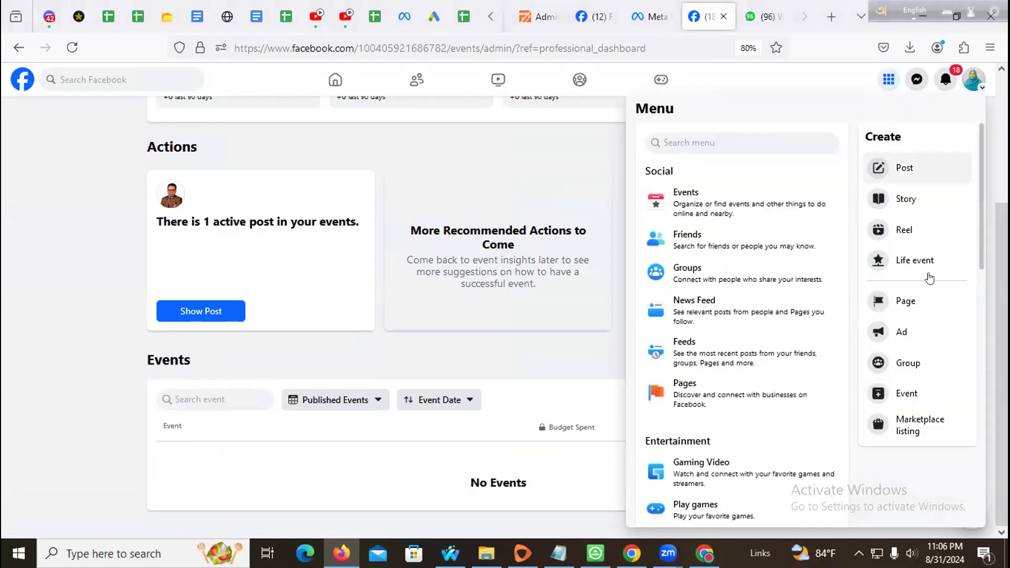
click(923, 420)
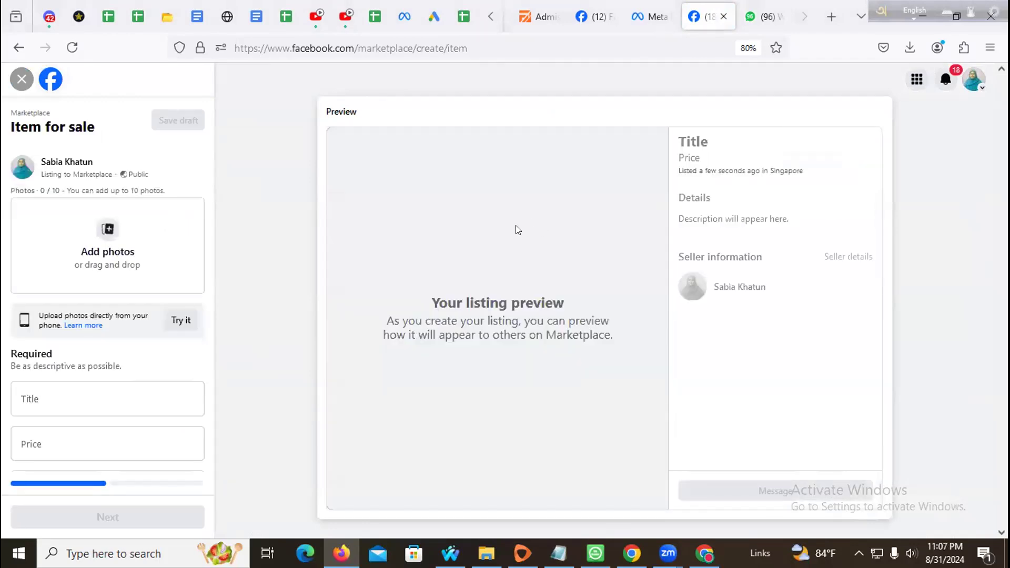
scroll(148, 330, down, 2)
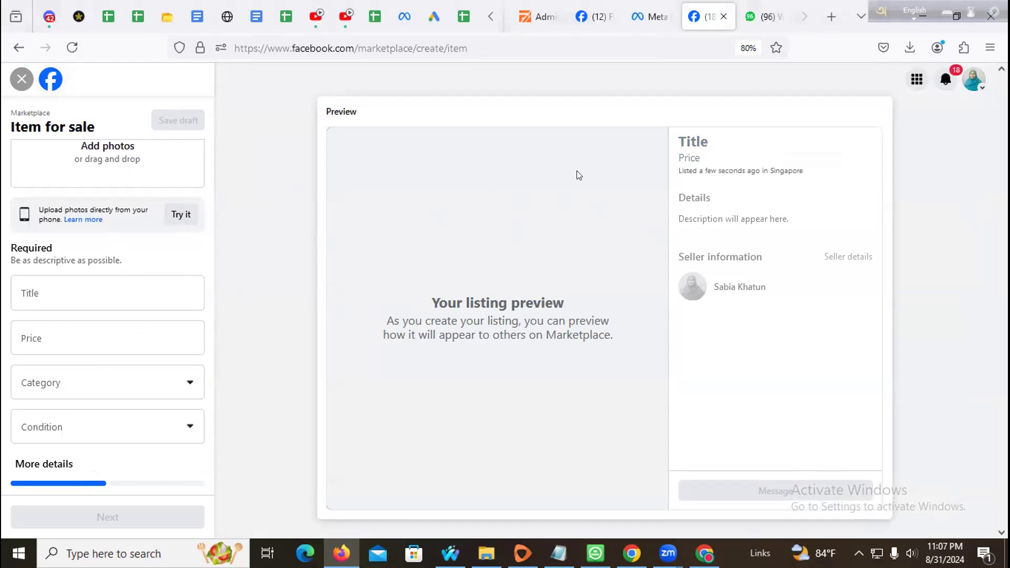
scroll(131, 300, up, 2)
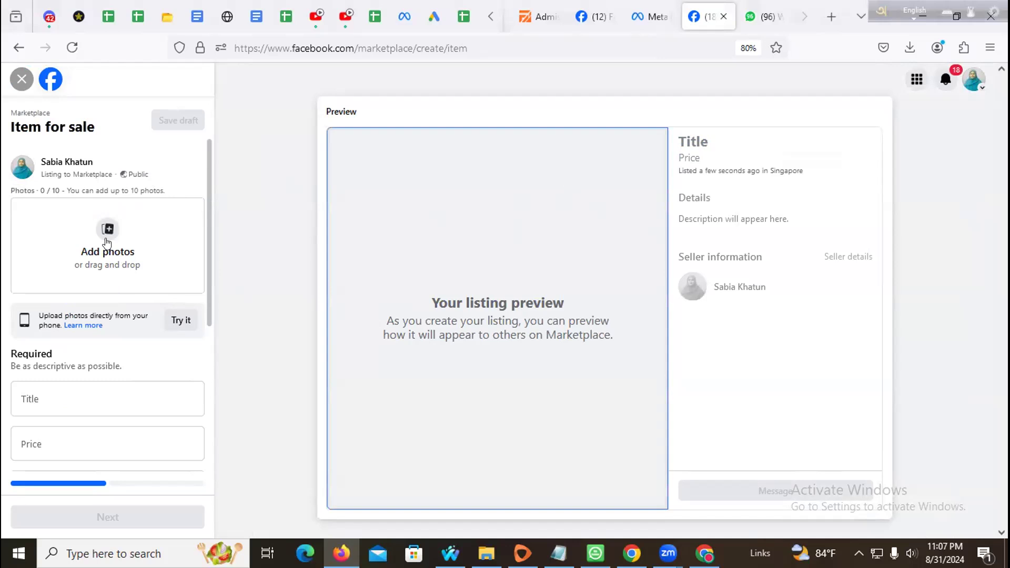
Search Google for "baby food" in a new browser tab
click(831, 16)
click(665, 47)
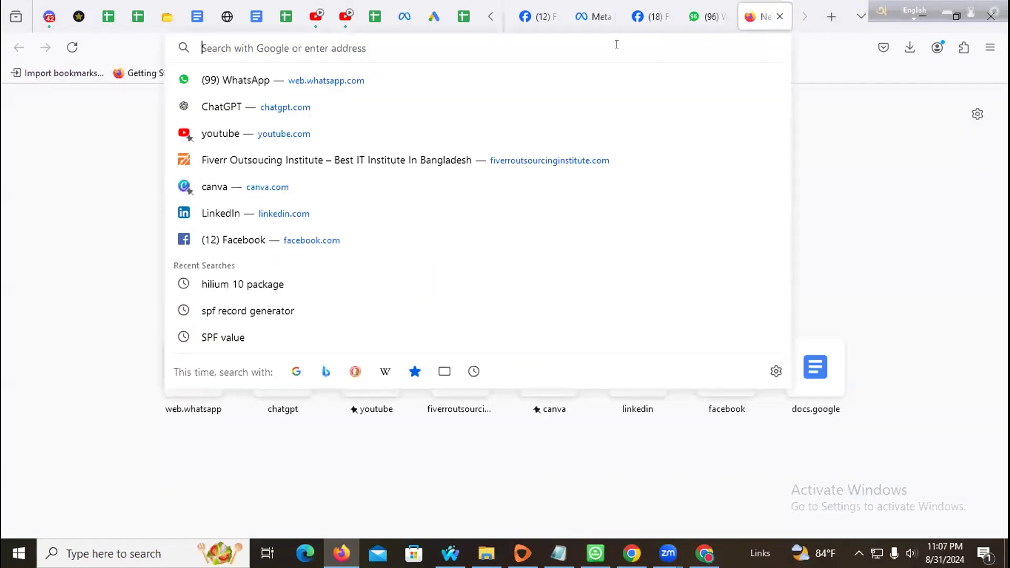
text(bAB)
key(BackSpace)
key(BackSpace)
key(BackSpace)
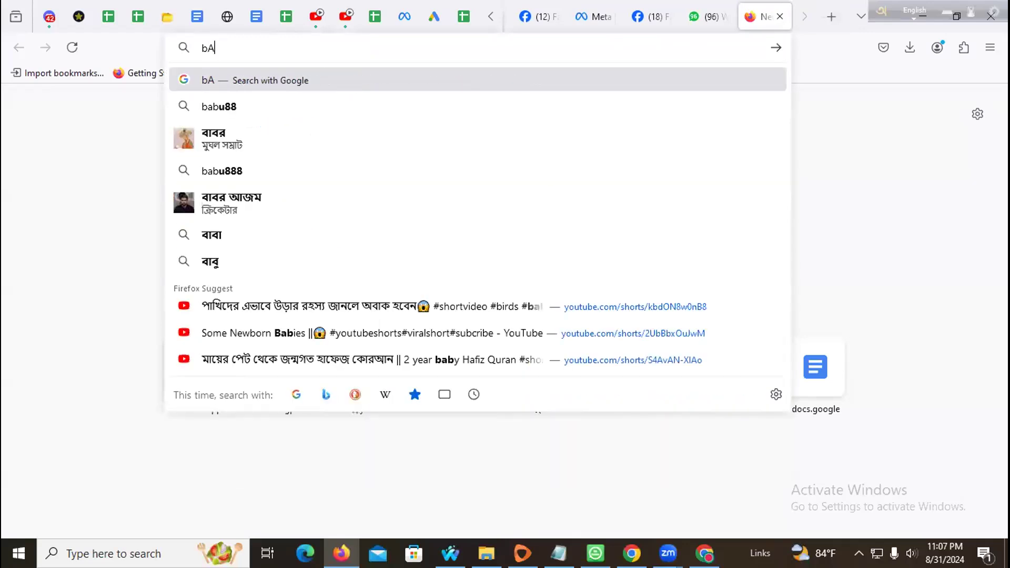
text(baby )
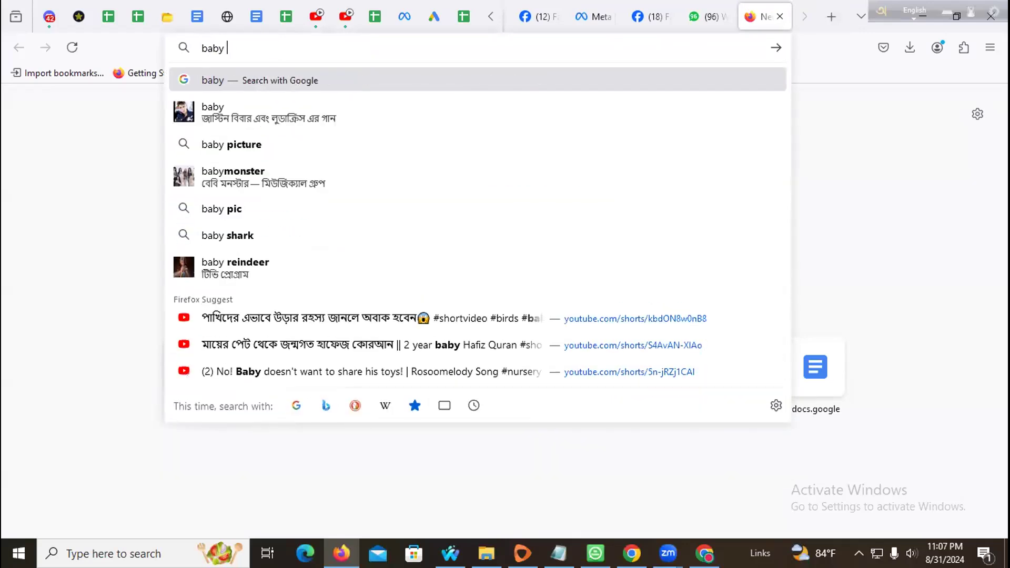
text(food)
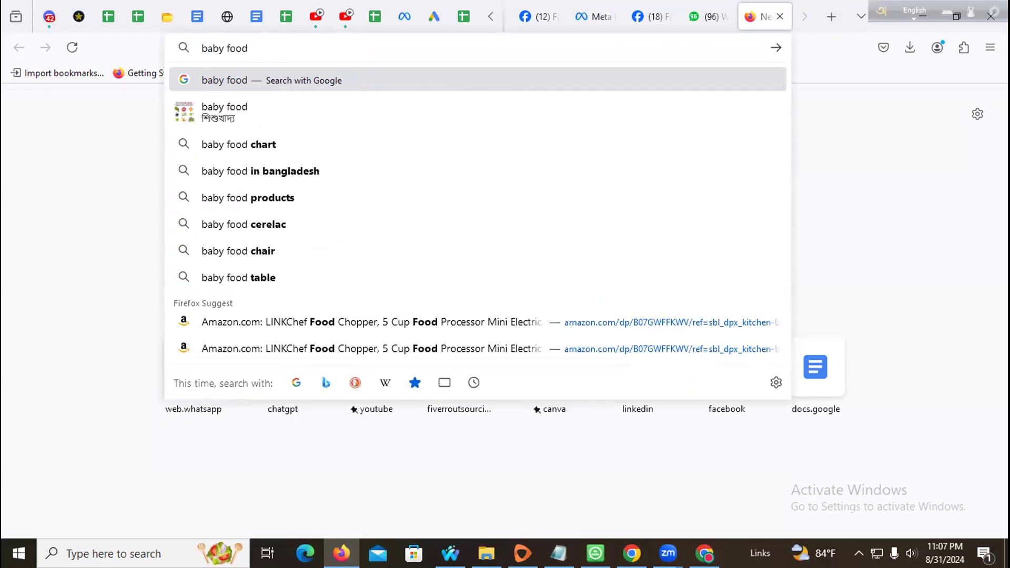
key(Return)
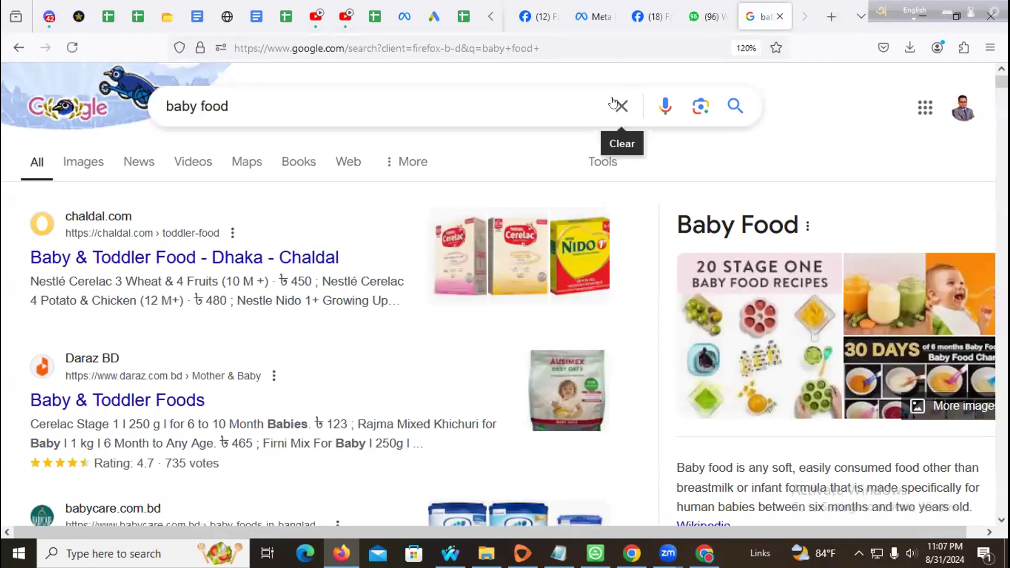
Browse the baby food image results and open the source article of the BabyCenter picture
scroll(813, 316, down, 5)
scroll(138, 166, up, 5)
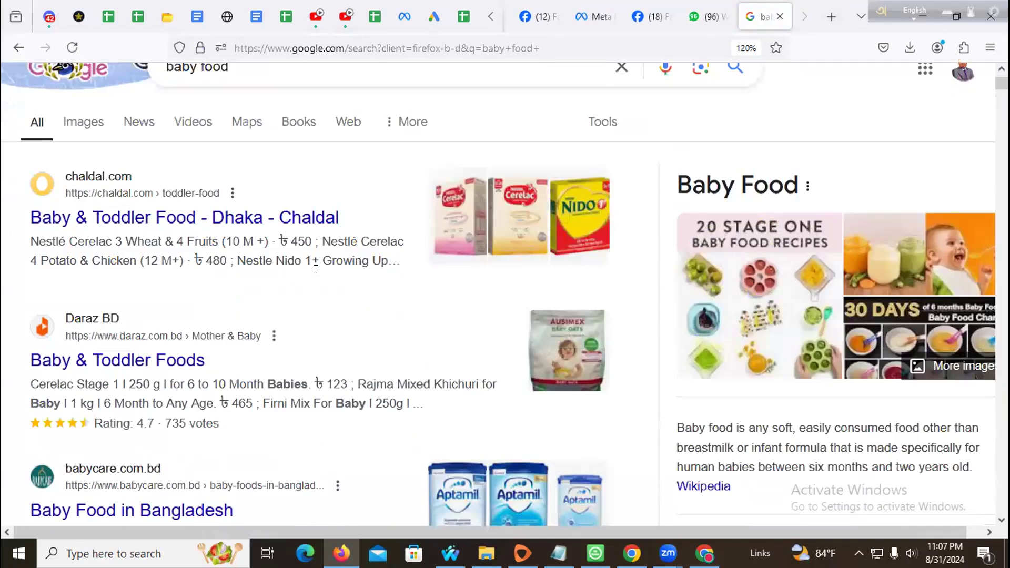
click(92, 163)
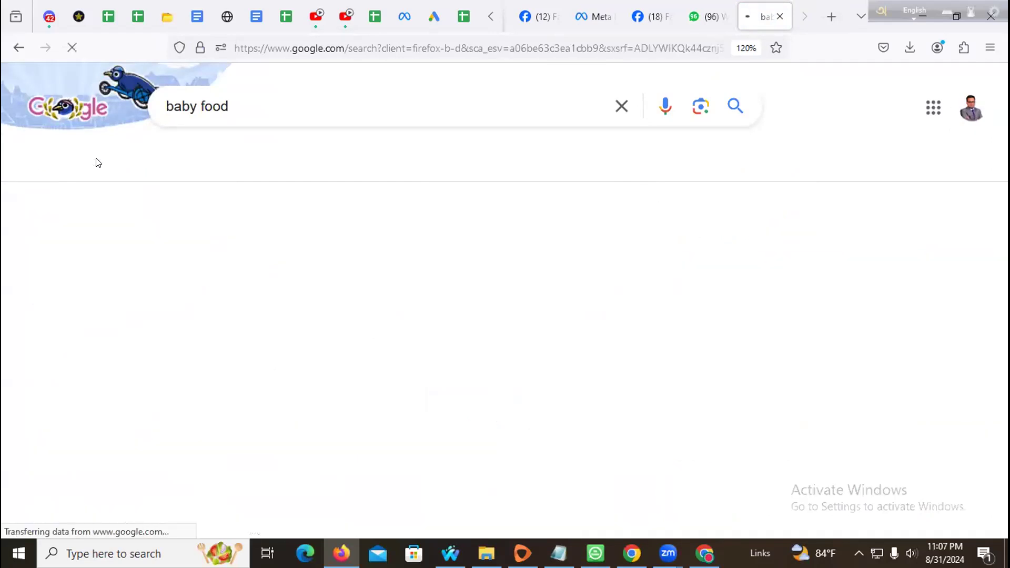
scroll(473, 298, down, 3)
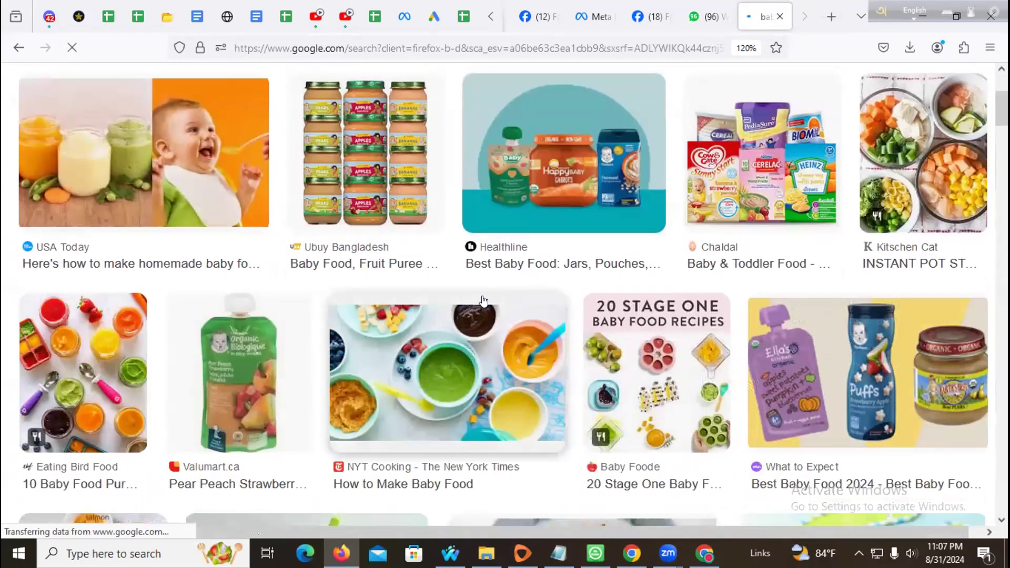
scroll(451, 312, up, 3)
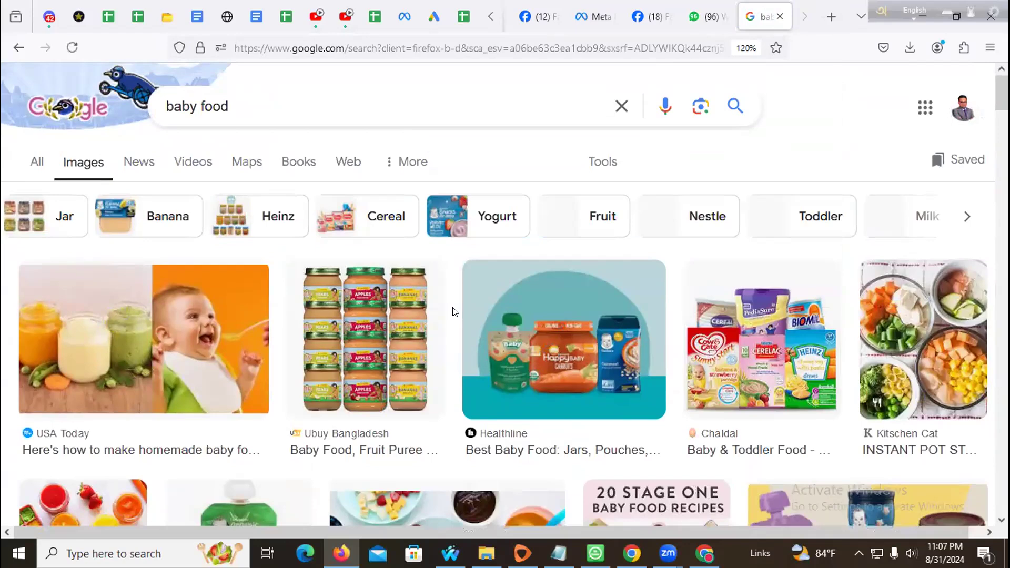
scroll(454, 314, down, 9)
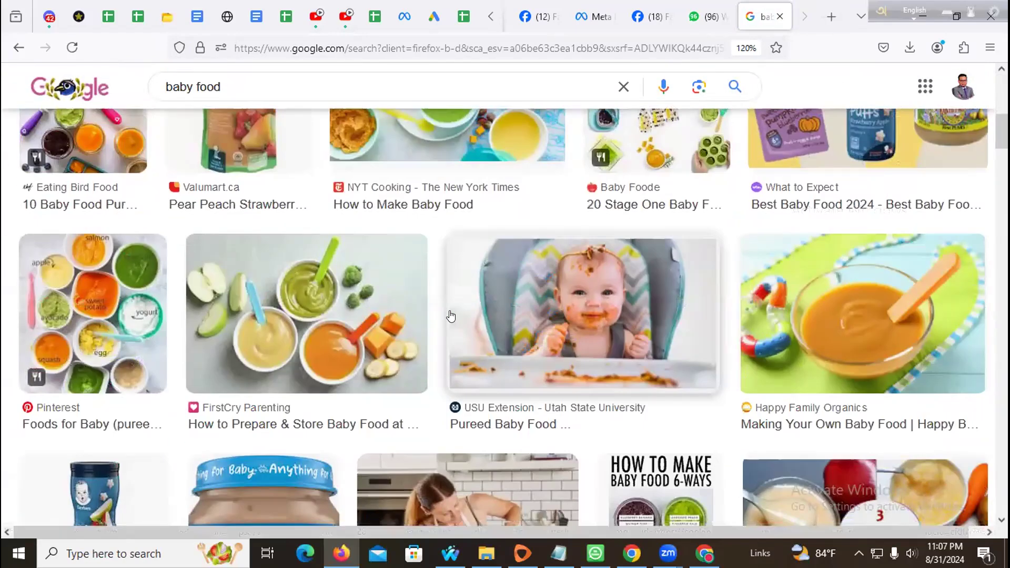
scroll(451, 316, down, 6)
scroll(450, 316, down, 6)
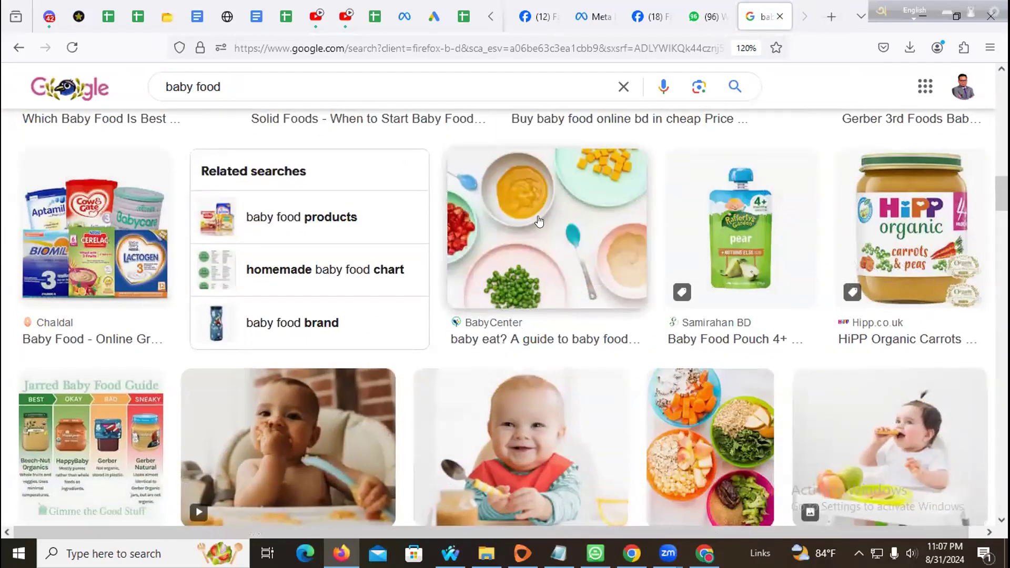
click(538, 220)
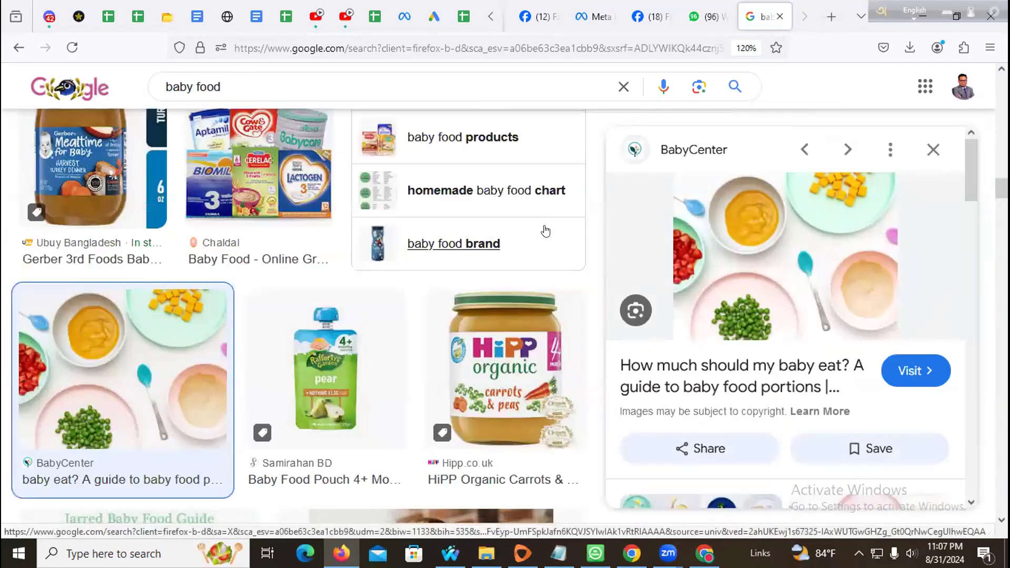
click(751, 231)
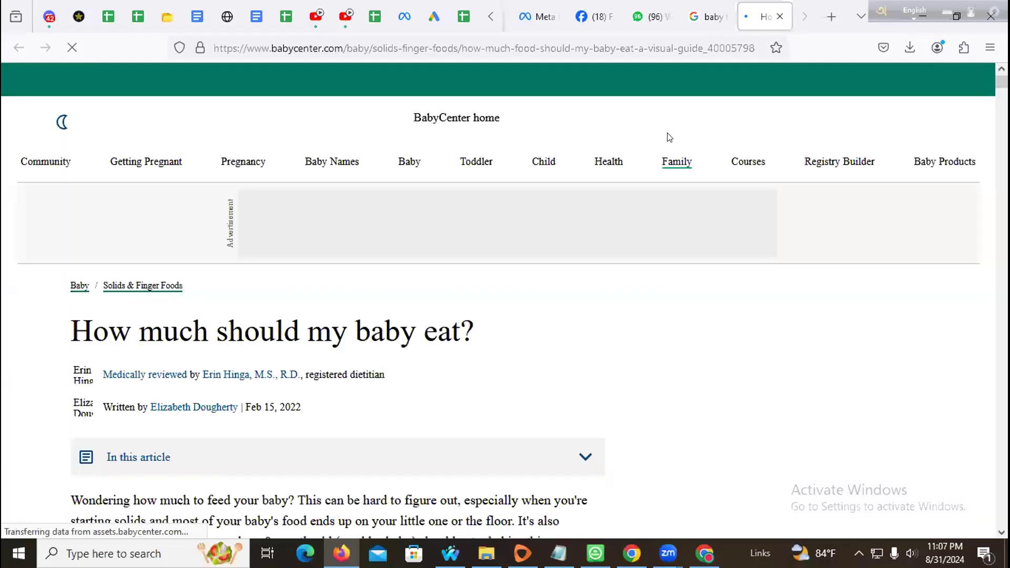
Examine the BabyCenter article and its food photo with the page zoomed out to 80%
scroll(277, 255, down, 7)
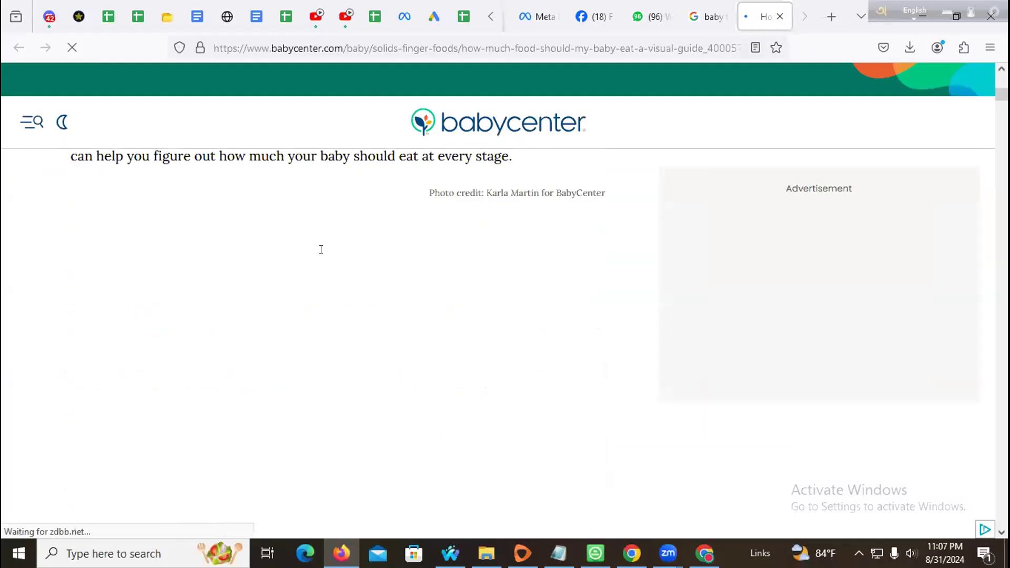
scroll(384, 248, up, 6)
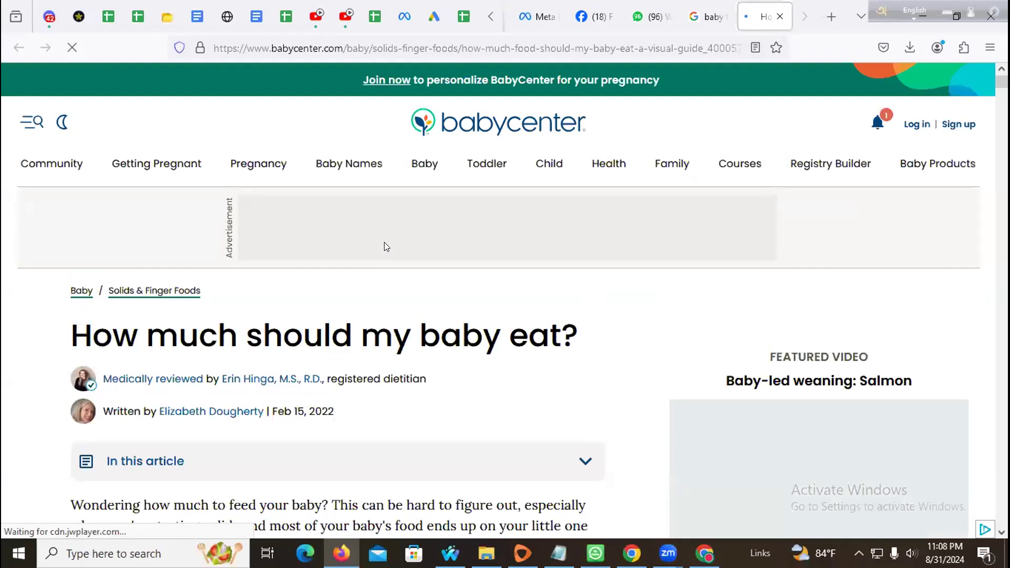
scroll(385, 243, down, 4)
scroll(385, 243, down, 4)
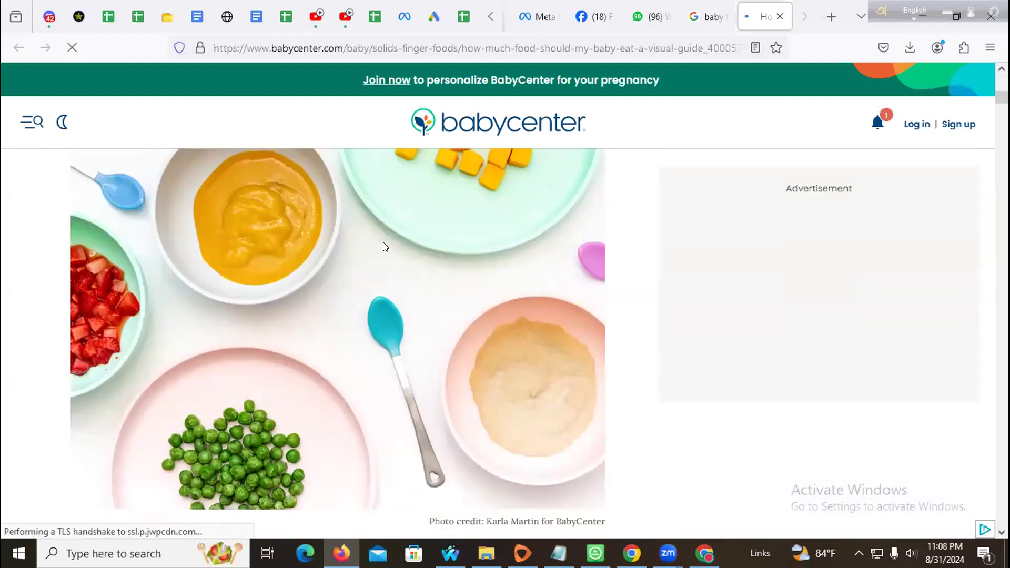
key(ctrl+minus)
scroll(370, 244, up, 4)
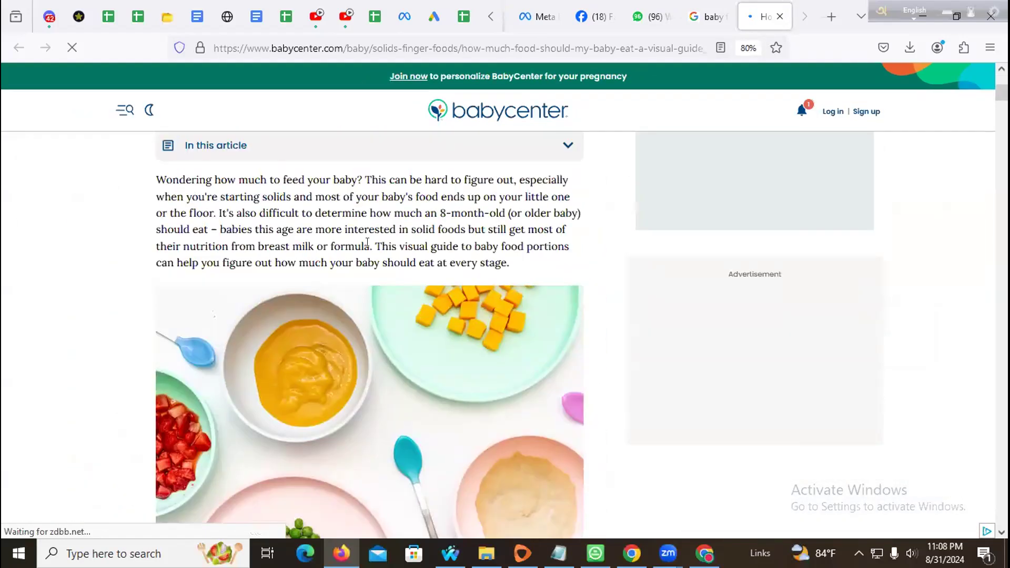
scroll(389, 242, down, 7)
Return to all baby food results, open Chaldal's Baby & Toddler Food page in its own tab, and close the search tab
click(708, 17)
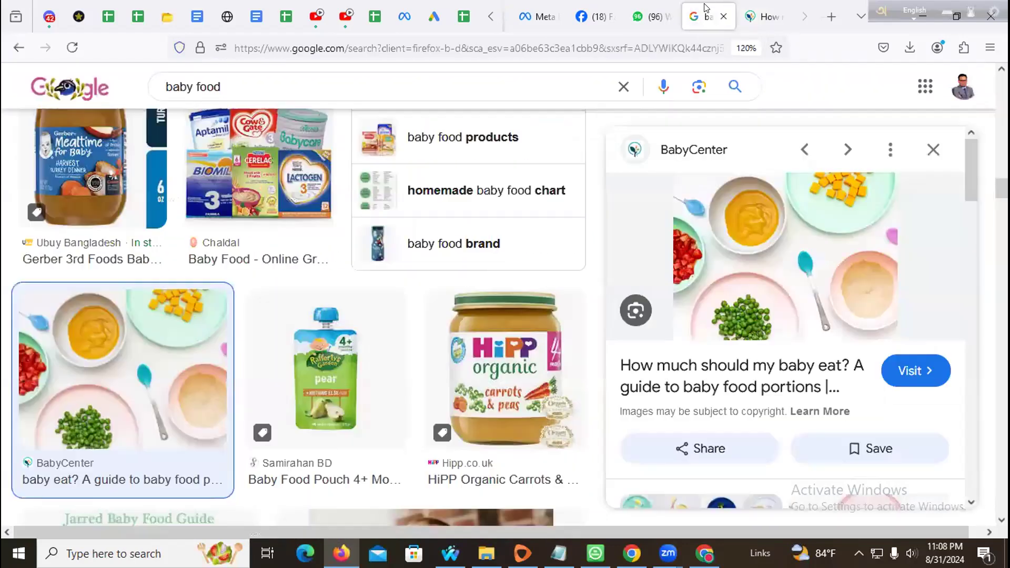
scroll(196, 260, up, 10)
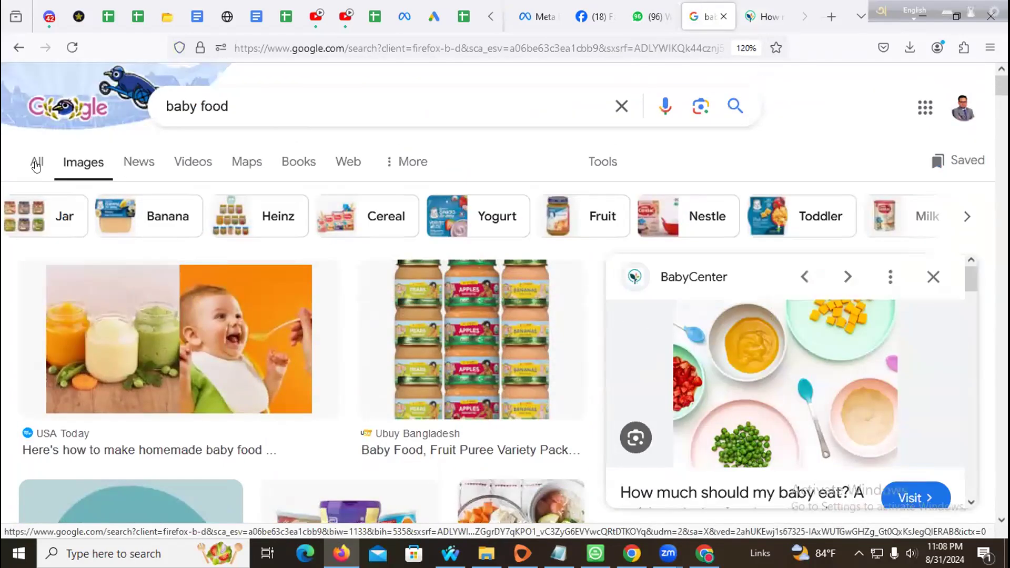
click(36, 163)
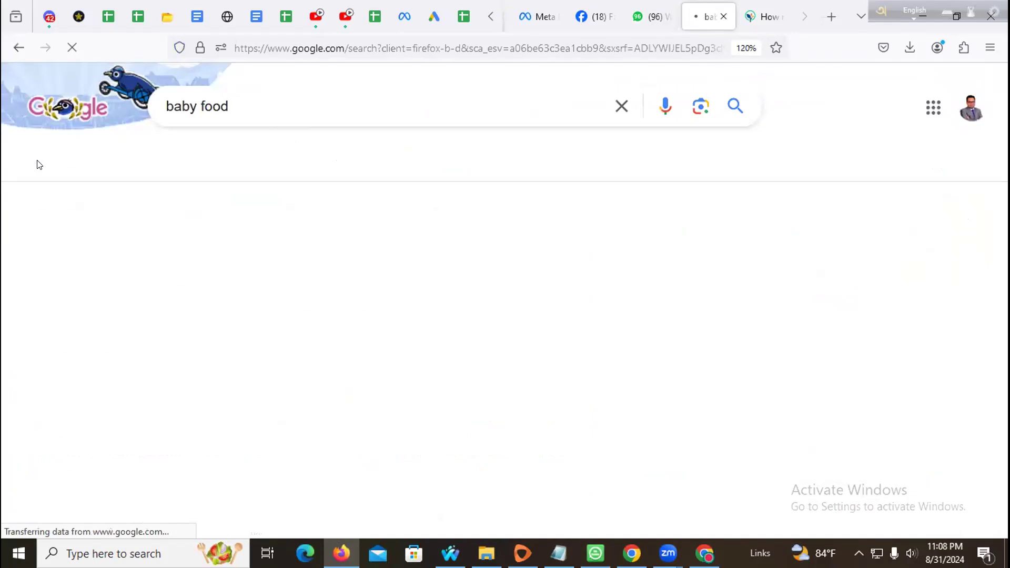
middle_click(125, 259)
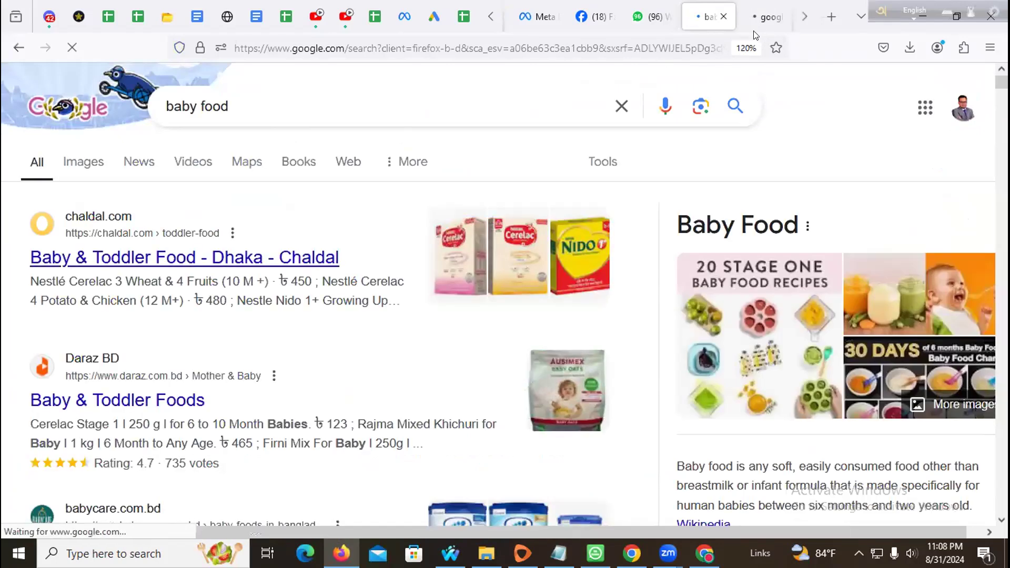
click(763, 17)
click(715, 9)
click(723, 16)
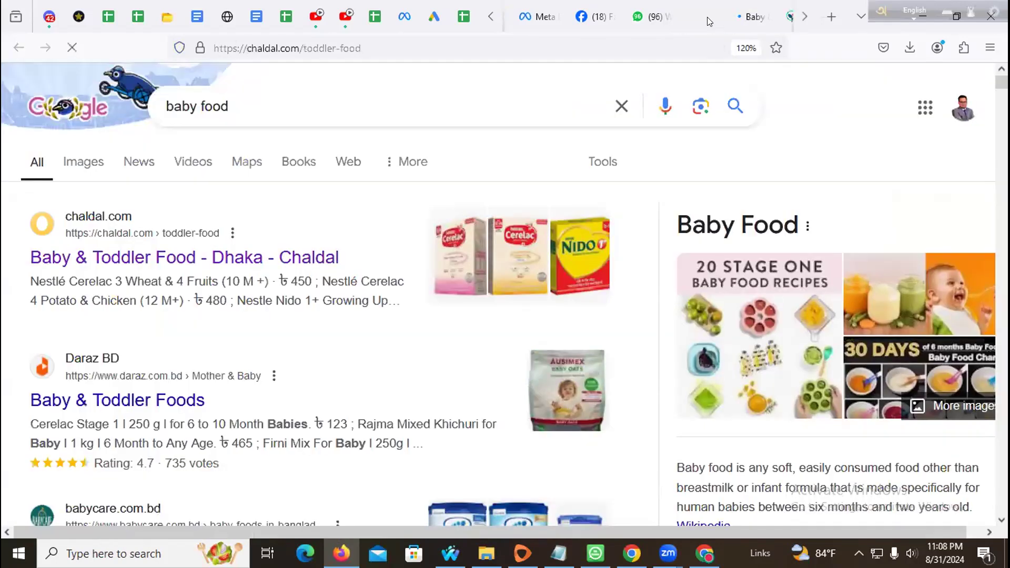
Browse the product photos and names in Chaldal's Baby & Toddler Food listing
scroll(326, 226, down, 4)
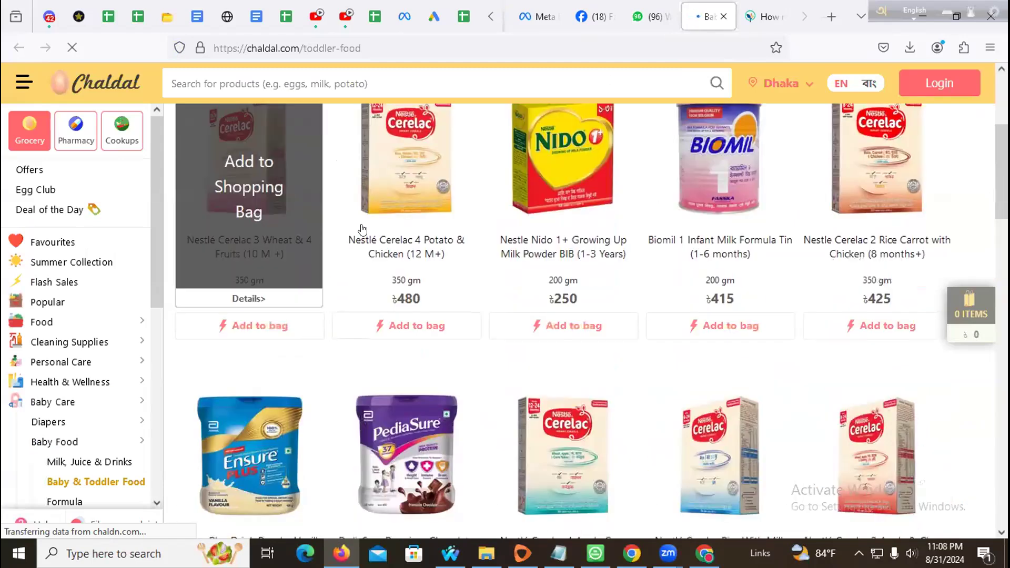
scroll(277, 293, up, 4)
scroll(424, 290, down, 9)
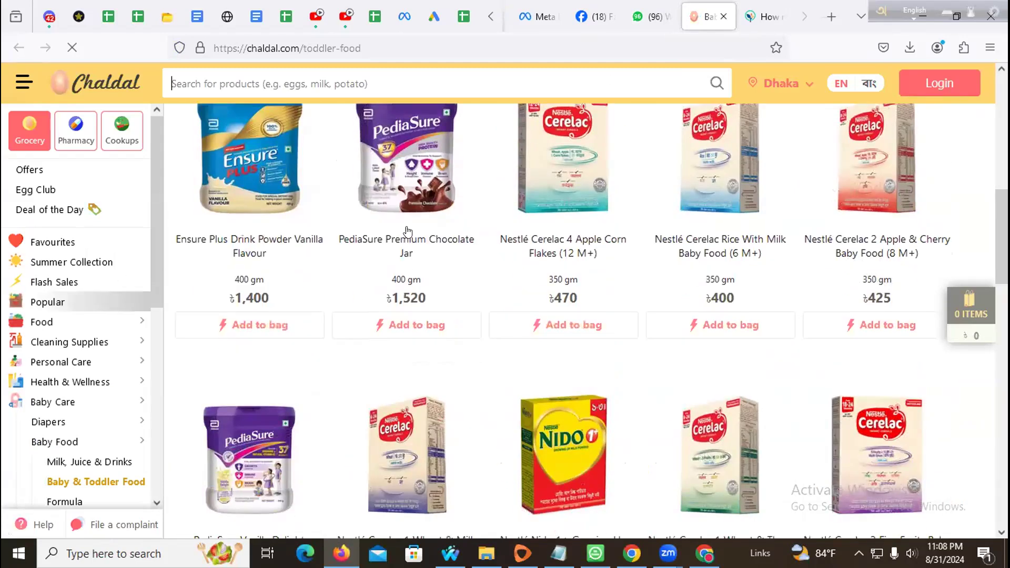
scroll(402, 217, up, 1)
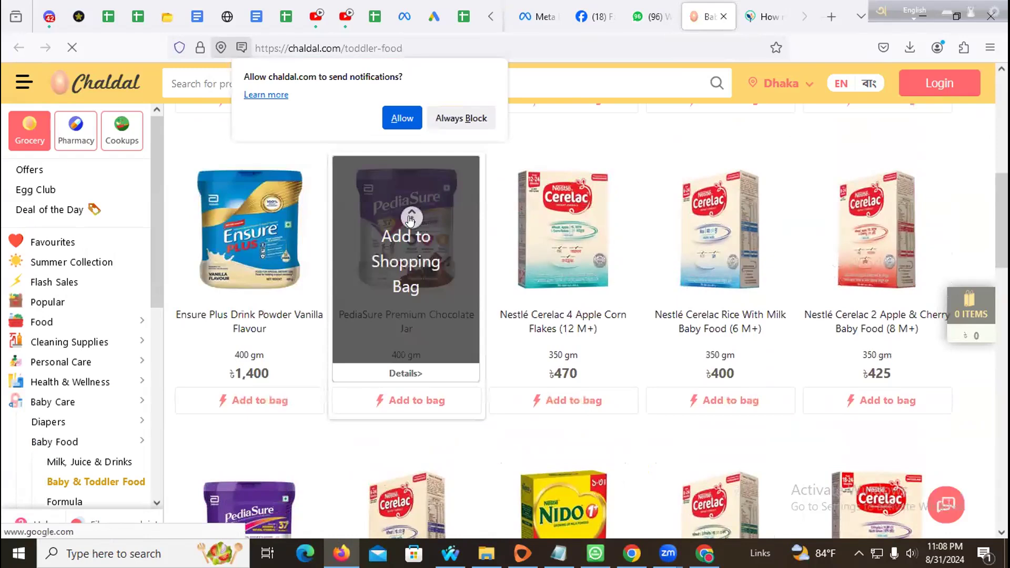
click(409, 219)
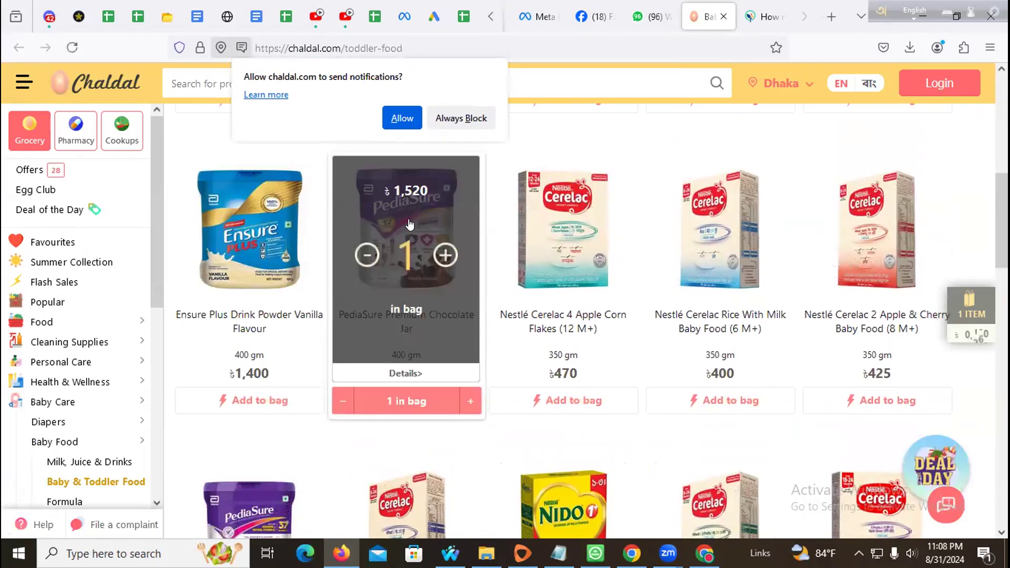
click(445, 255)
click(354, 257)
click(355, 256)
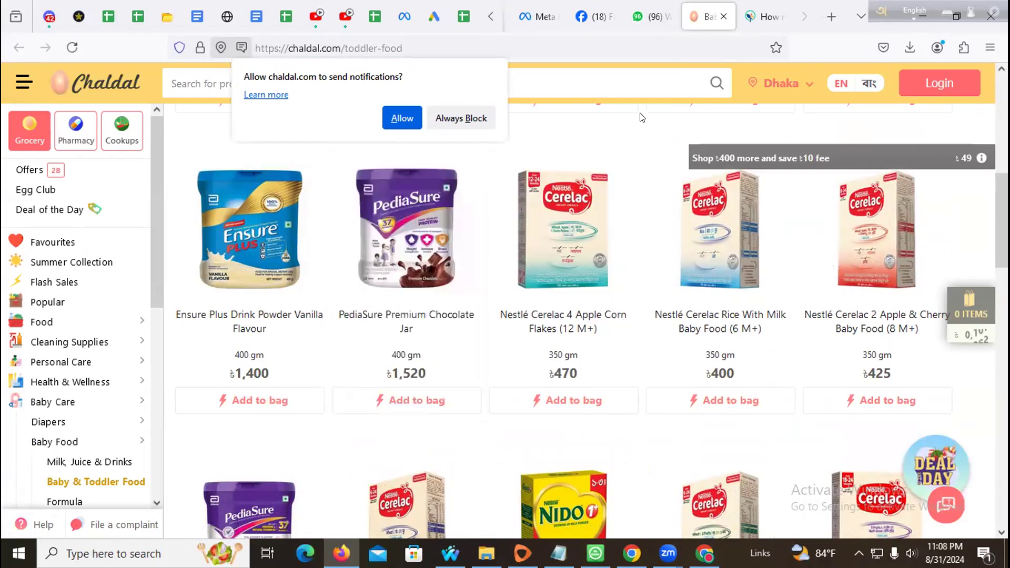
Always block notifications from chaldal.com and allow the site to access the location
click(463, 120)
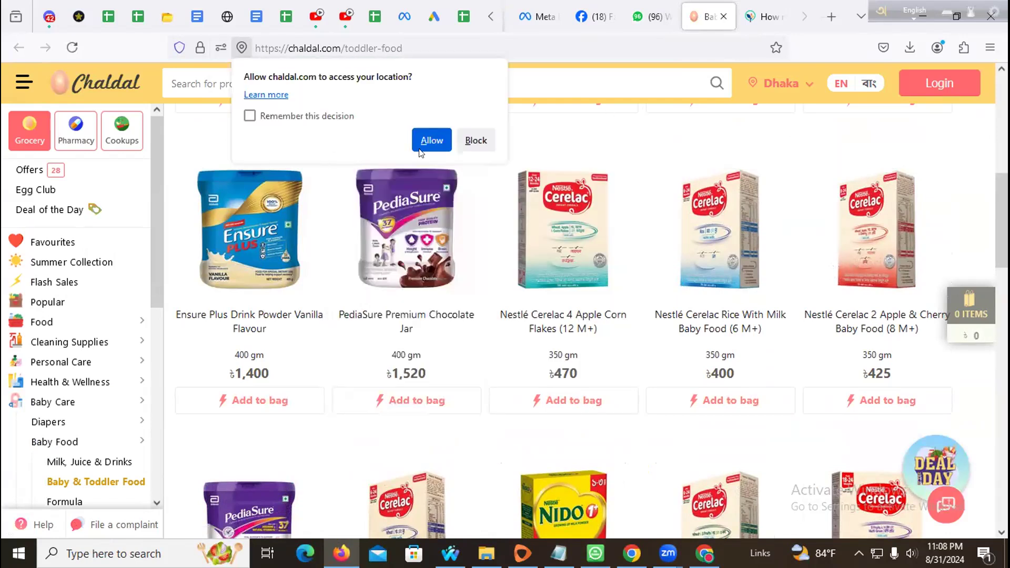
click(430, 141)
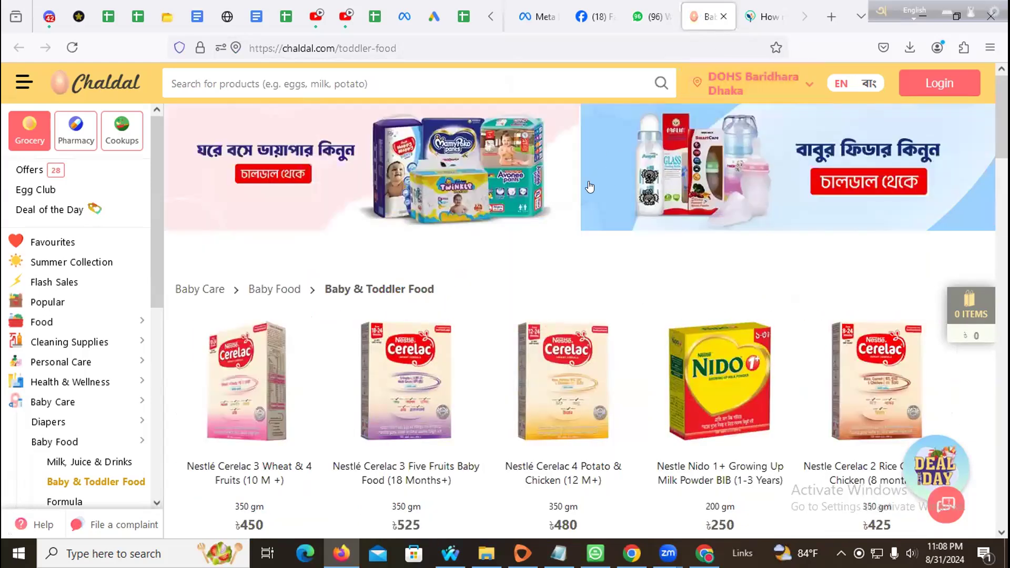
Capture a screenshot of the Nestle Nido 1+ Growing Up Milk Powder photo and save it to the Desktop as PNG
scroll(623, 208, down, 2)
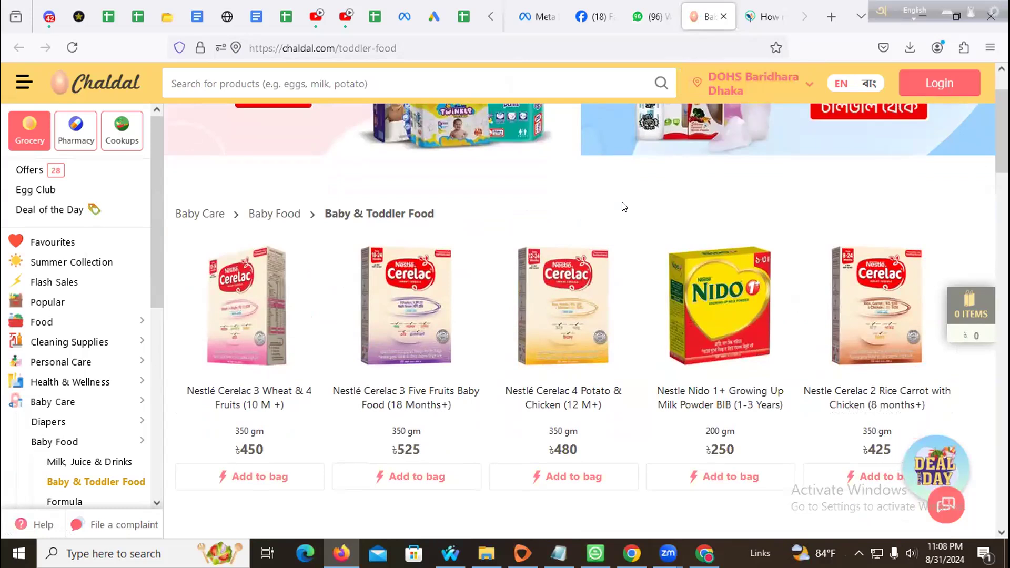
scroll(624, 206, up, 1)
scroll(624, 207, down, 2)
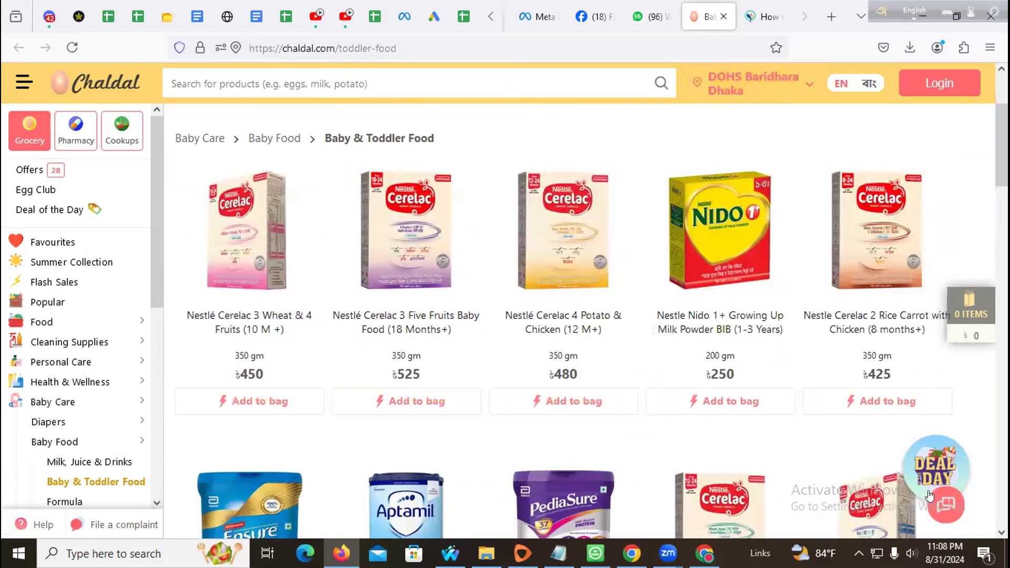
click(858, 553)
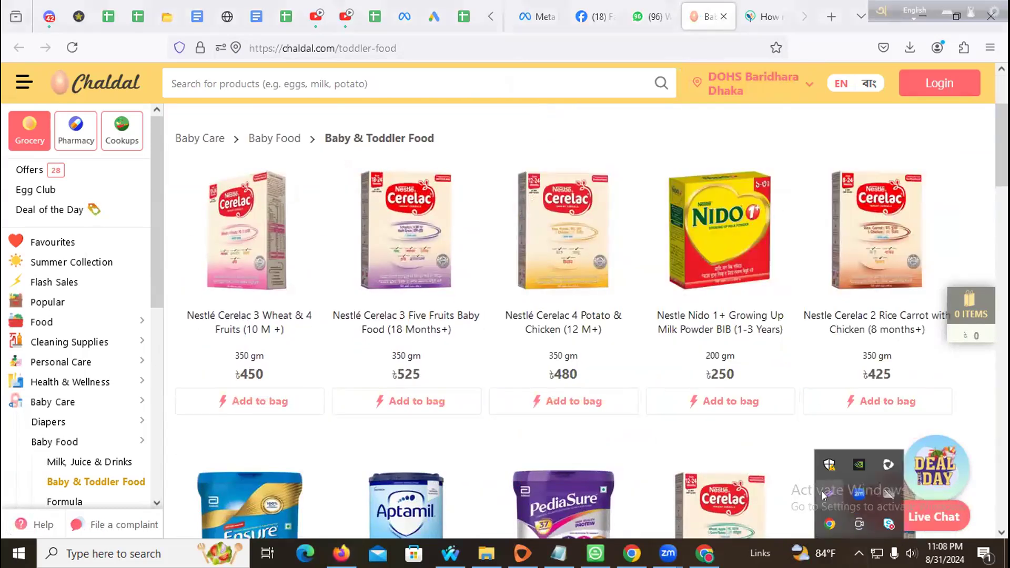
click(829, 493)
drag(638, 144, 805, 301)
click(775, 317)
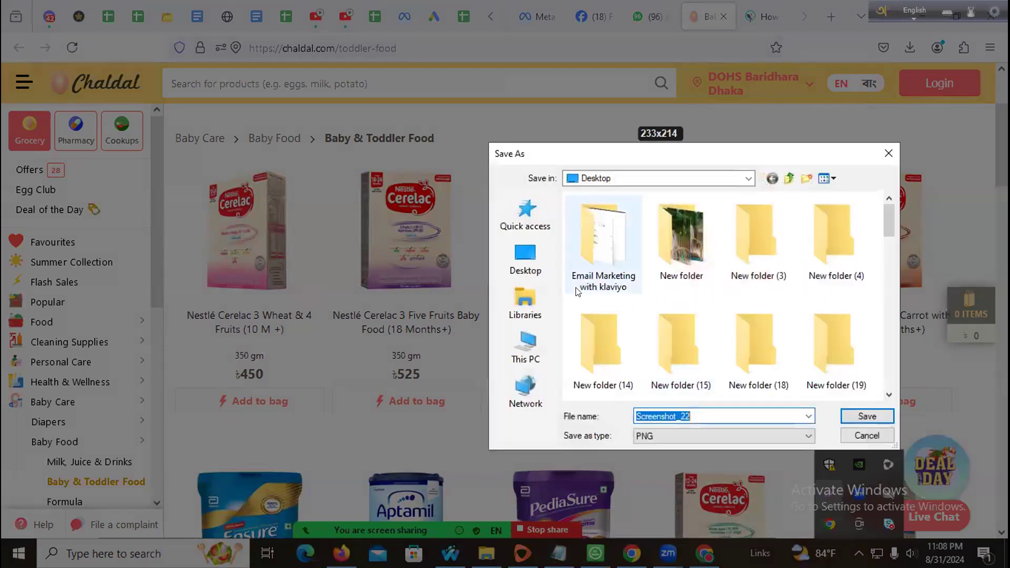
click(851, 415)
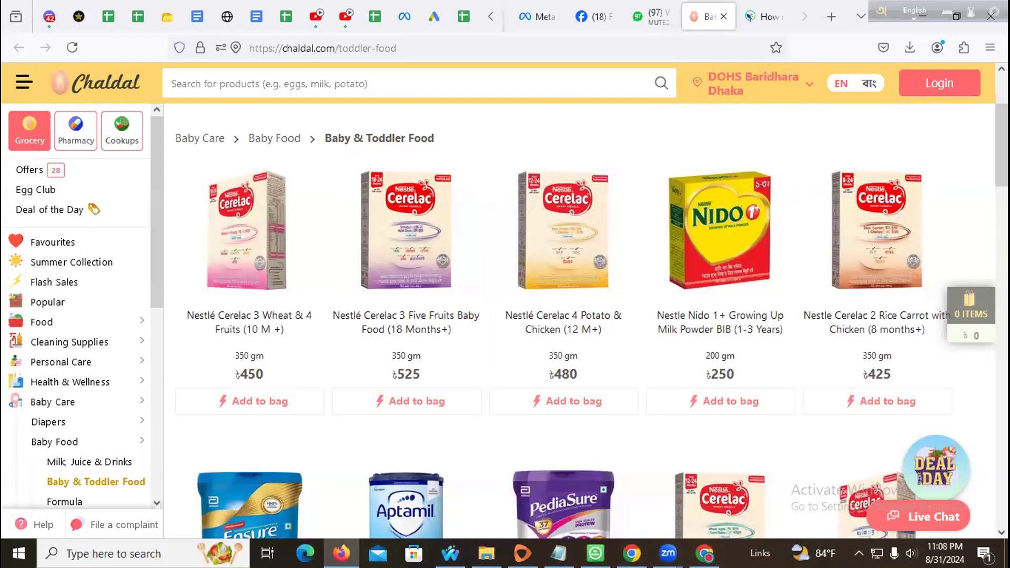
Capture a screenshot of the Nestlé Cerelac 2 Rice Carrot with Chicken photo and save it to the Desktop as PNG
click(859, 553)
click(826, 502)
drag(799, 136, 945, 298)
click(905, 311)
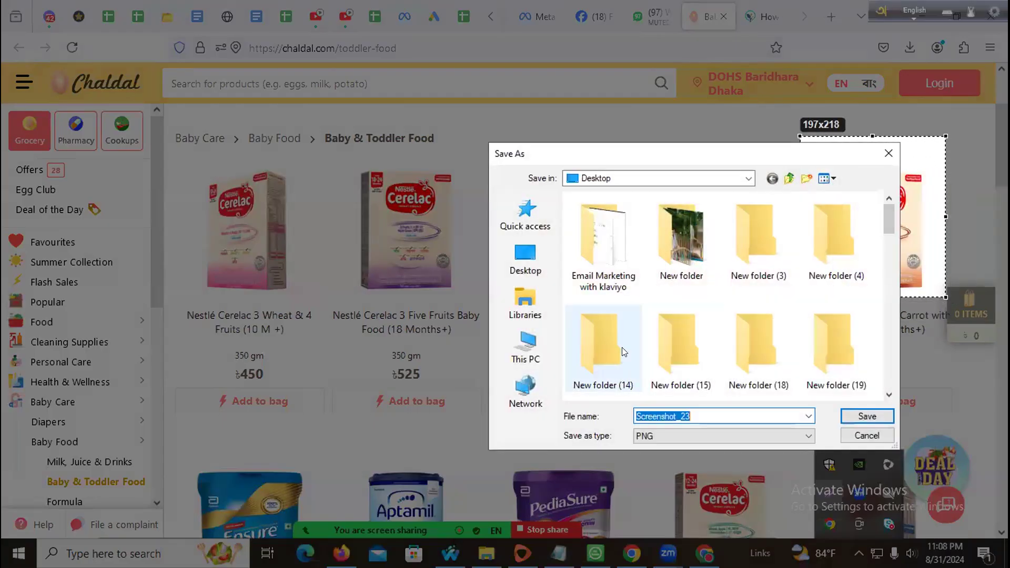
click(853, 416)
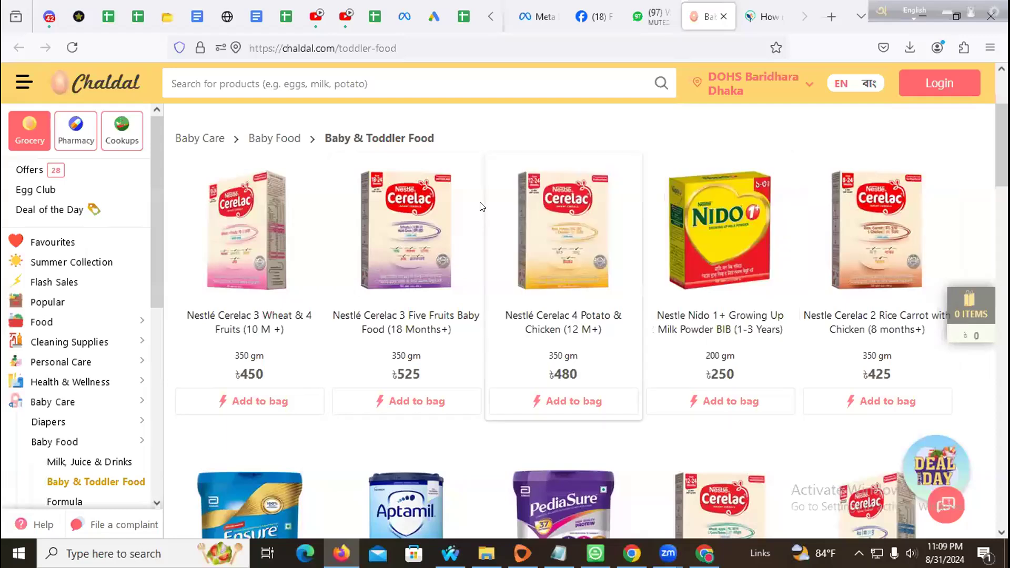
Capture a screenshot of the Nestlé Cerelac 4 Potato & Chicken photo and save it to the Desktop as PNG
click(858, 553)
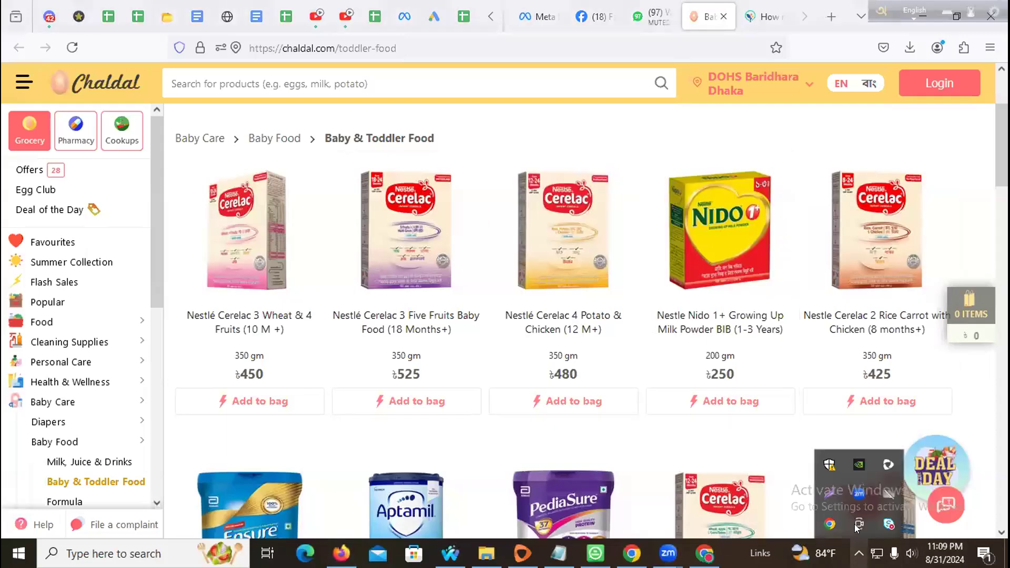
click(826, 489)
drag(480, 124, 650, 300)
click(619, 317)
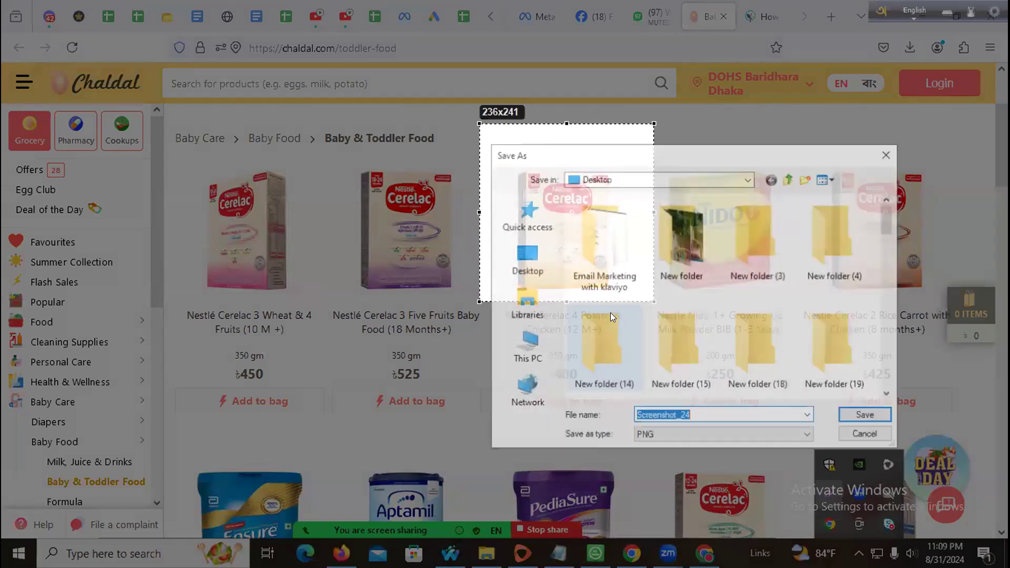
click(848, 418)
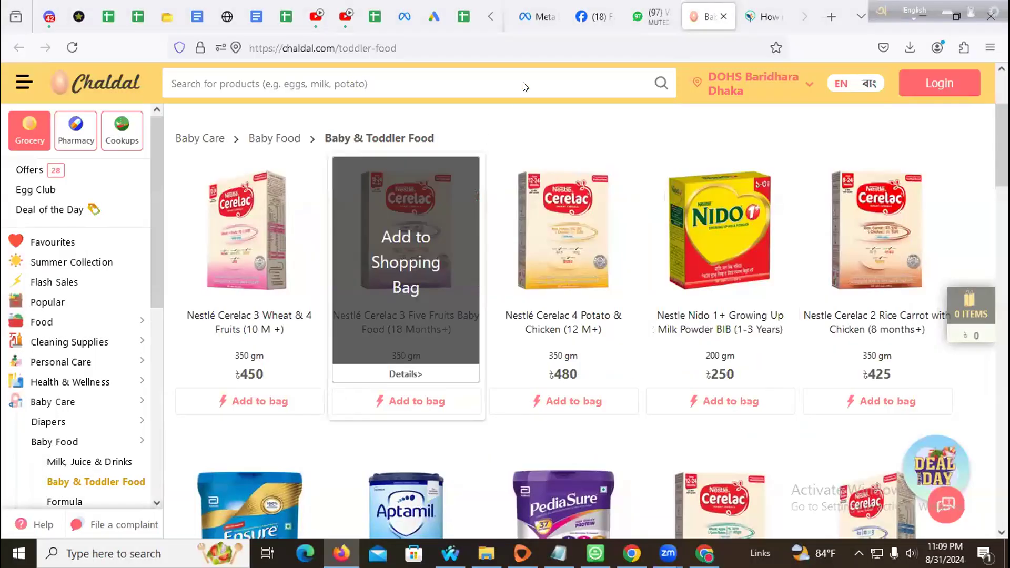
Switch to the Facebook Marketplace item listing and add the photos Screenshot_22, Screenshot_23 and Screenshot_24 from the Desktop
click(620, 16)
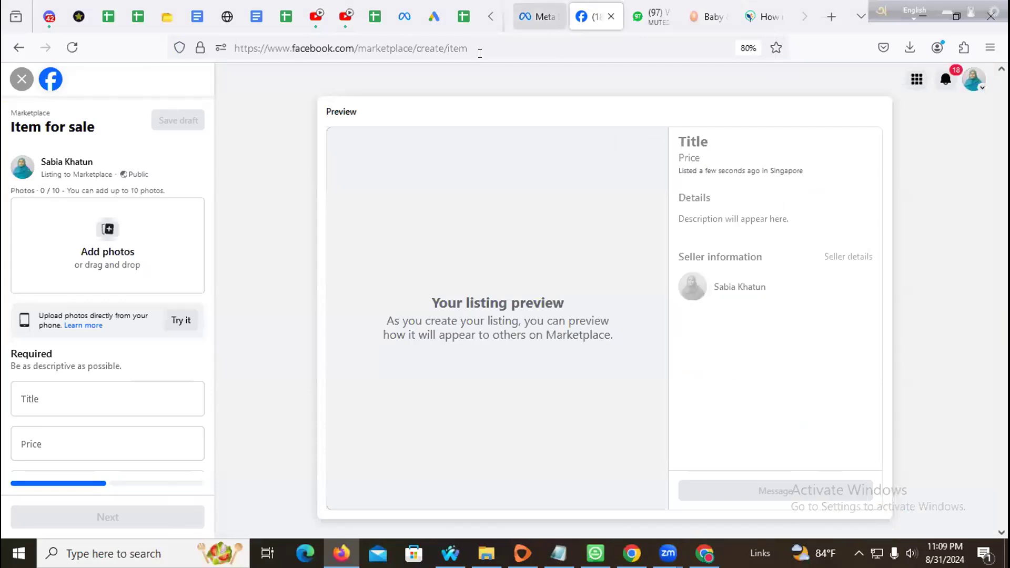
click(109, 229)
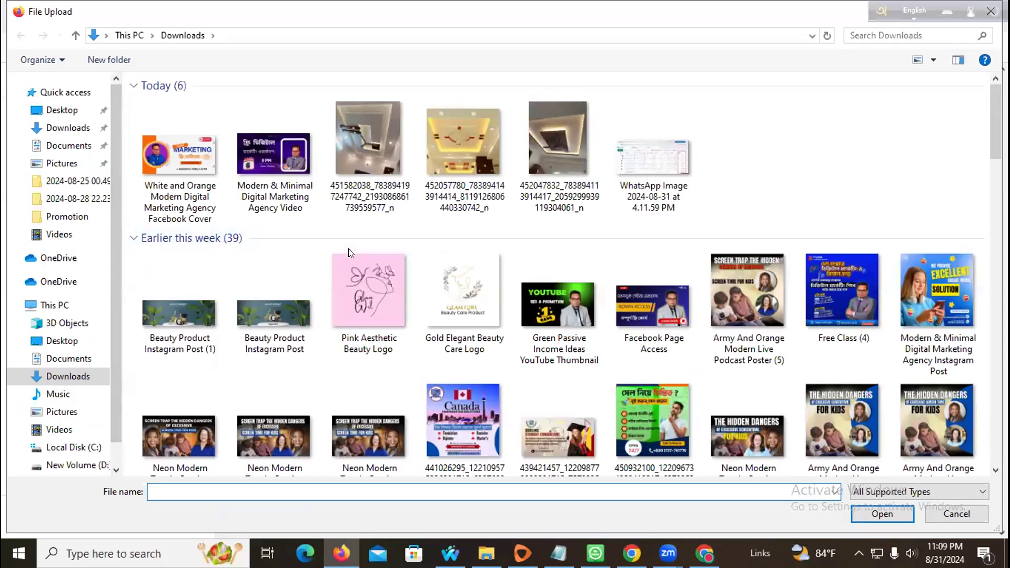
scroll(348, 248, down, 10)
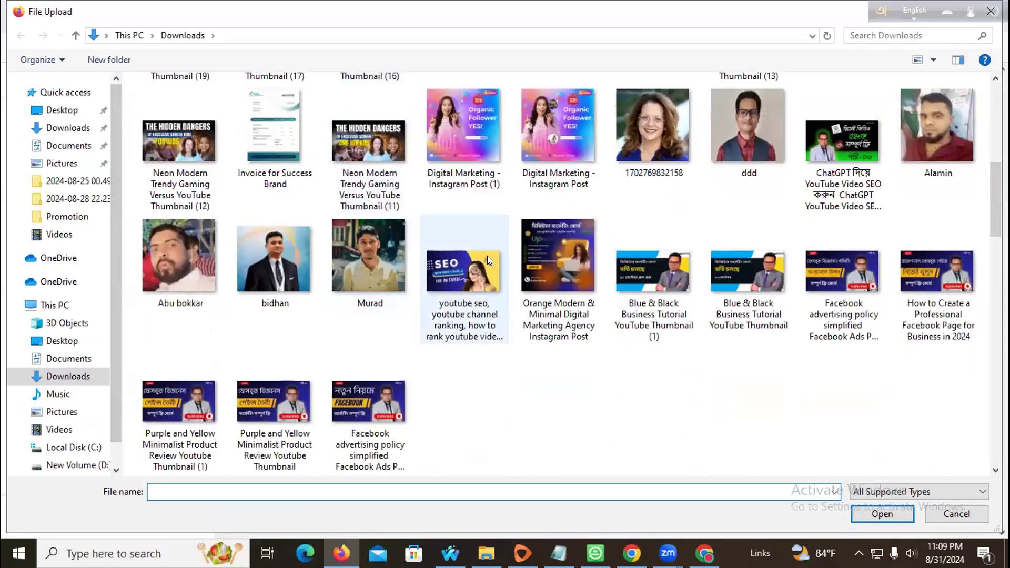
click(54, 128)
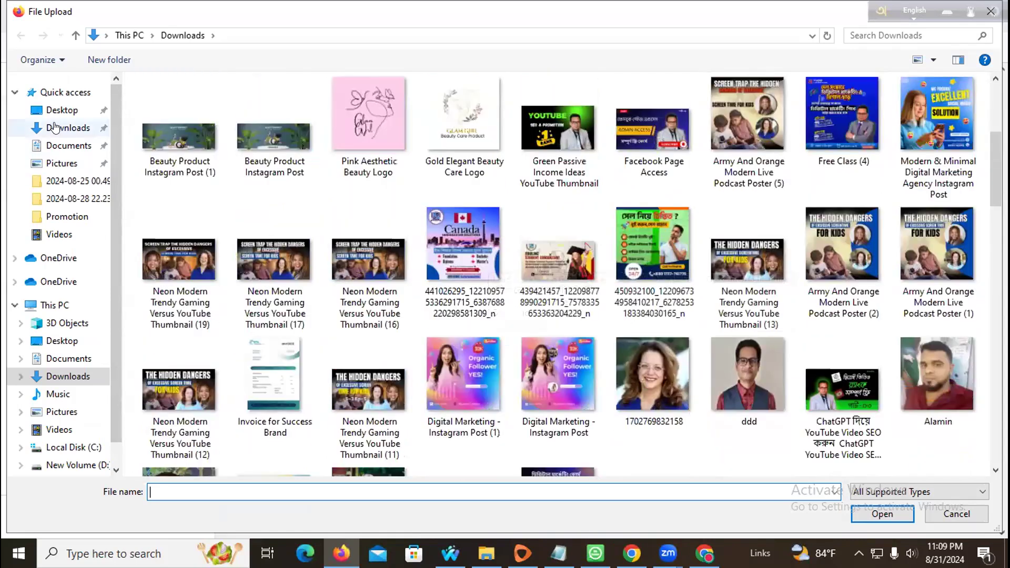
click(58, 110)
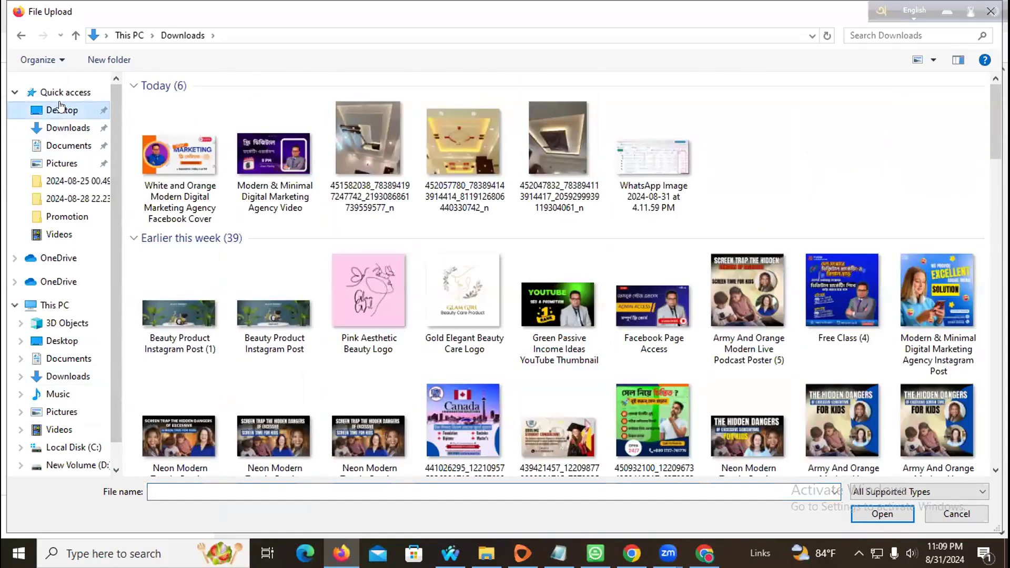
scroll(318, 211, down, 2)
click(344, 420)
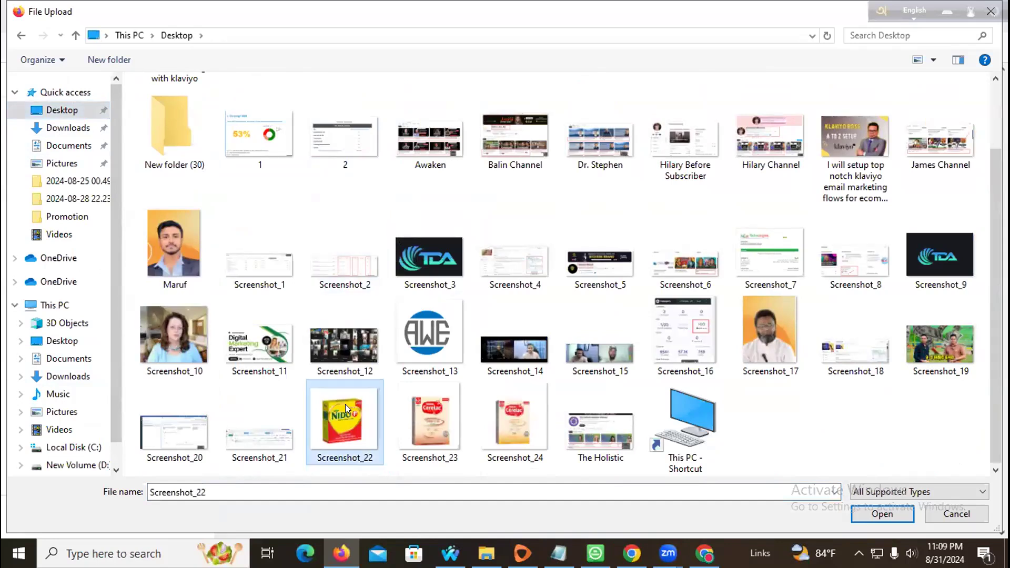
ctrl+click(429, 420)
ctrl+click(529, 434)
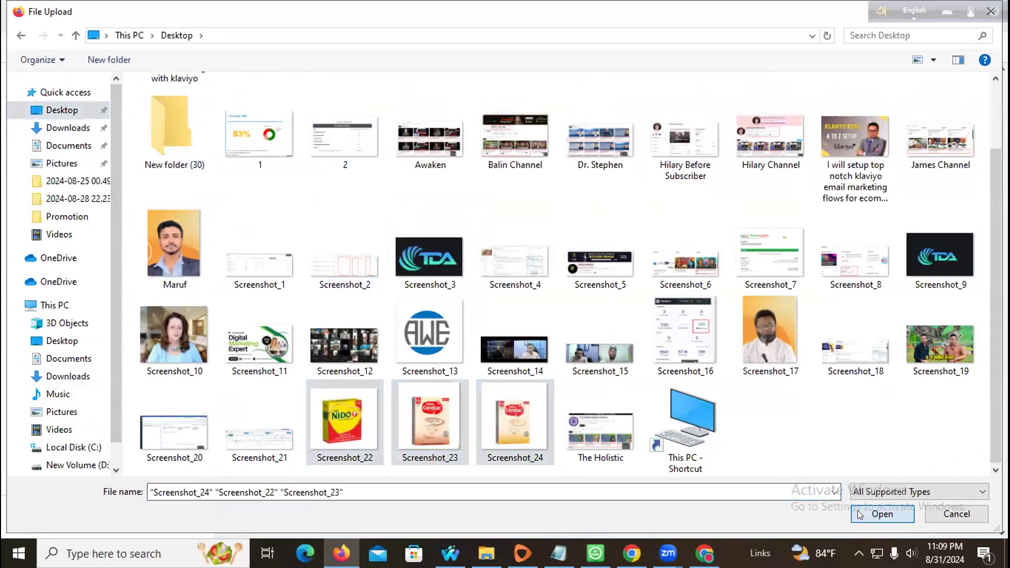
click(883, 513)
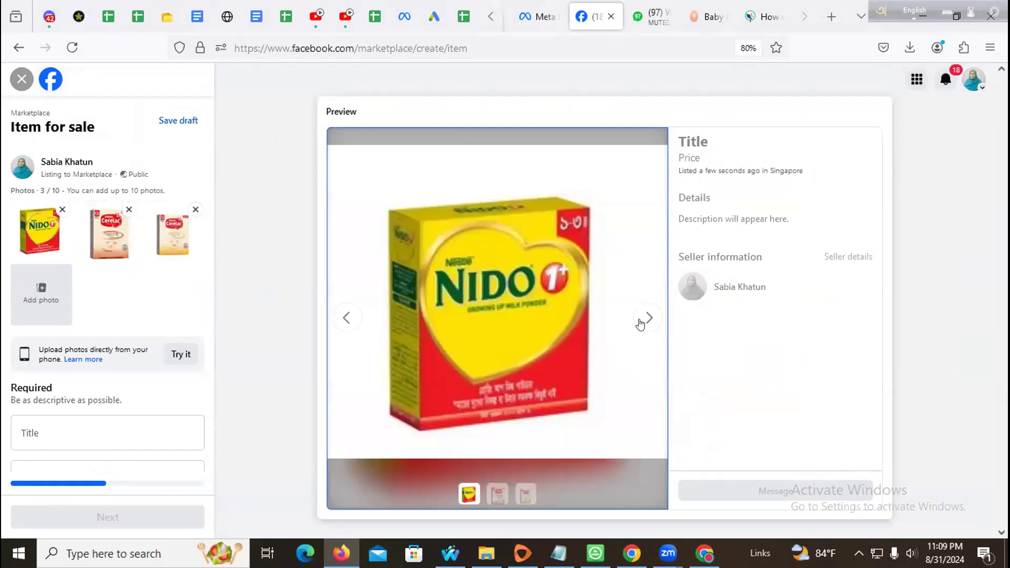
Open Chaldal's Nestlé Cerelac 3 Five Fruits Baby Food details and save a screenshot of the large product photo to the Desktop as PNG
click(124, 432)
click(708, 17)
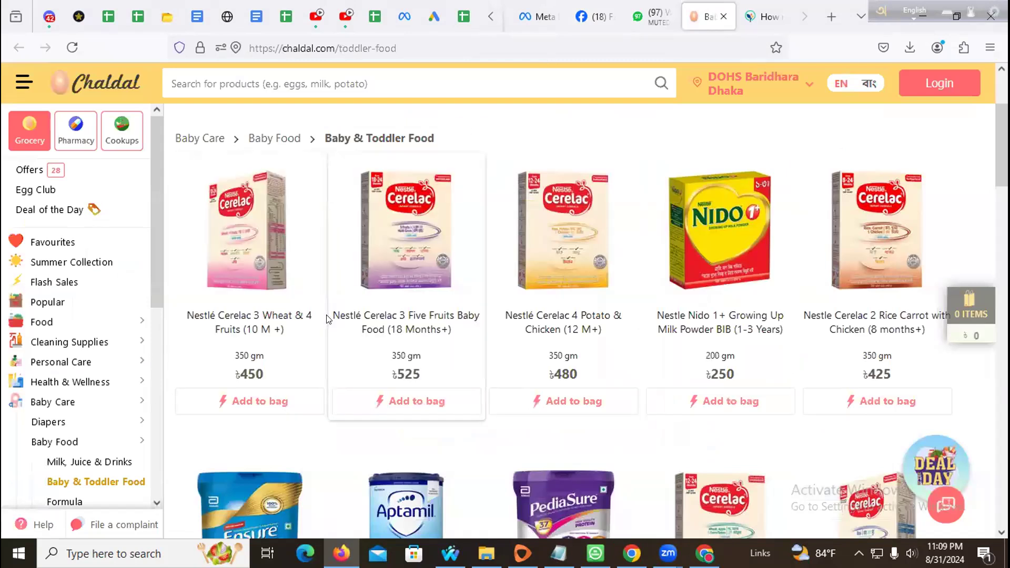
click(383, 375)
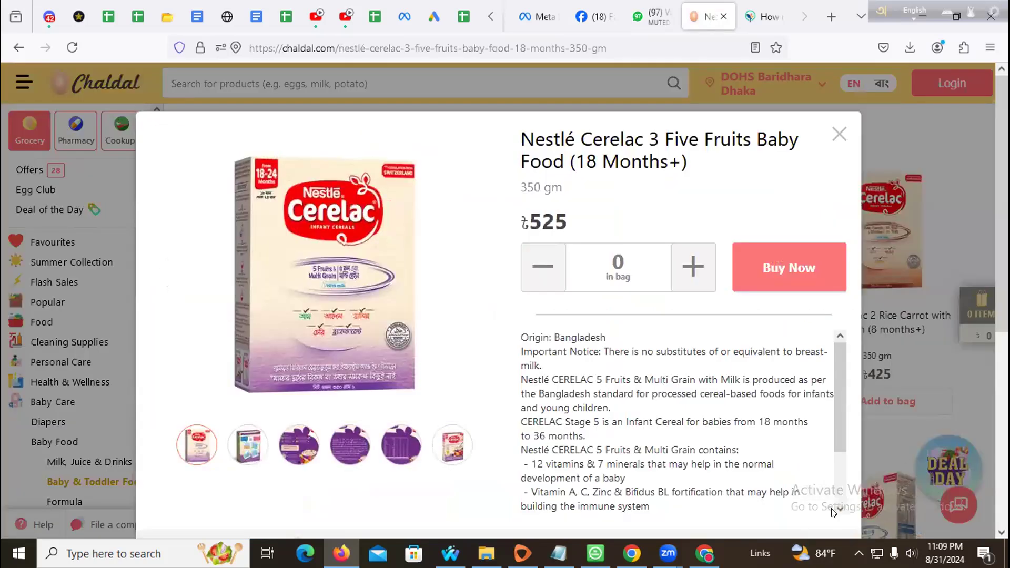
click(858, 553)
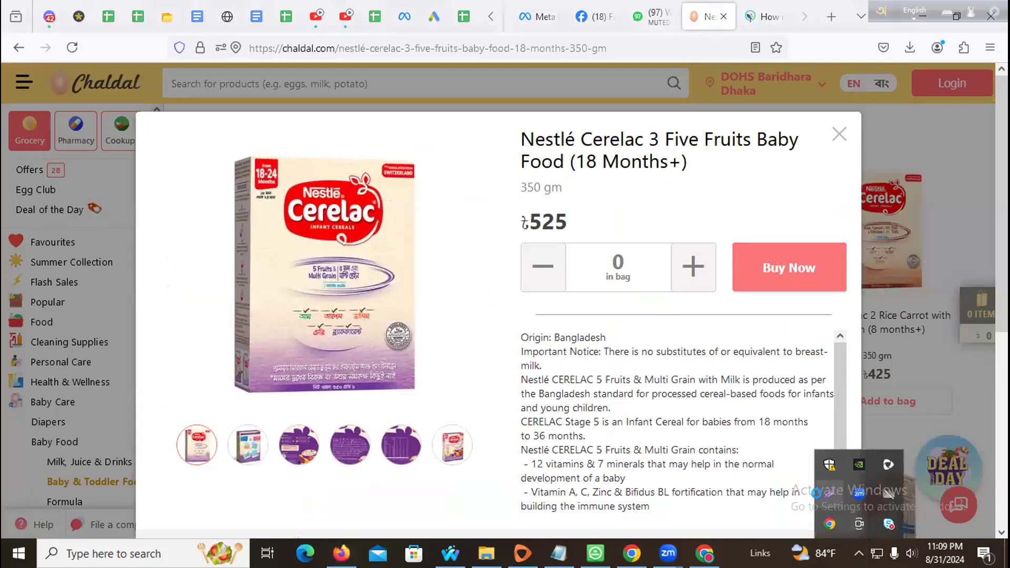
key(Print)
mouse_move(168, 135)
mouse_down()
mouse_move(413, 369)
mouse_move(490, 422)
mouse_move(482, 416)
mouse_up()
click(454, 435)
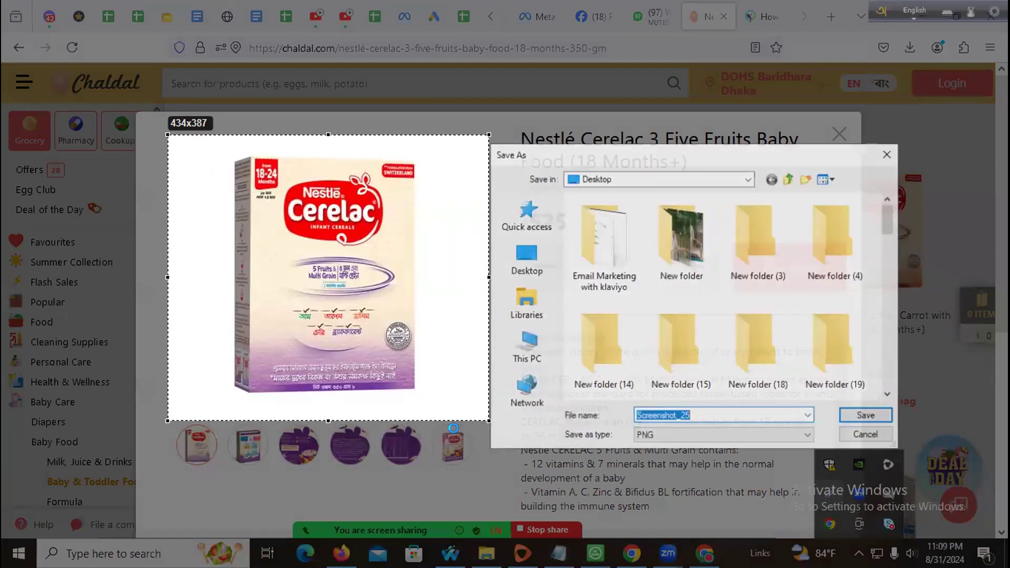
click(856, 419)
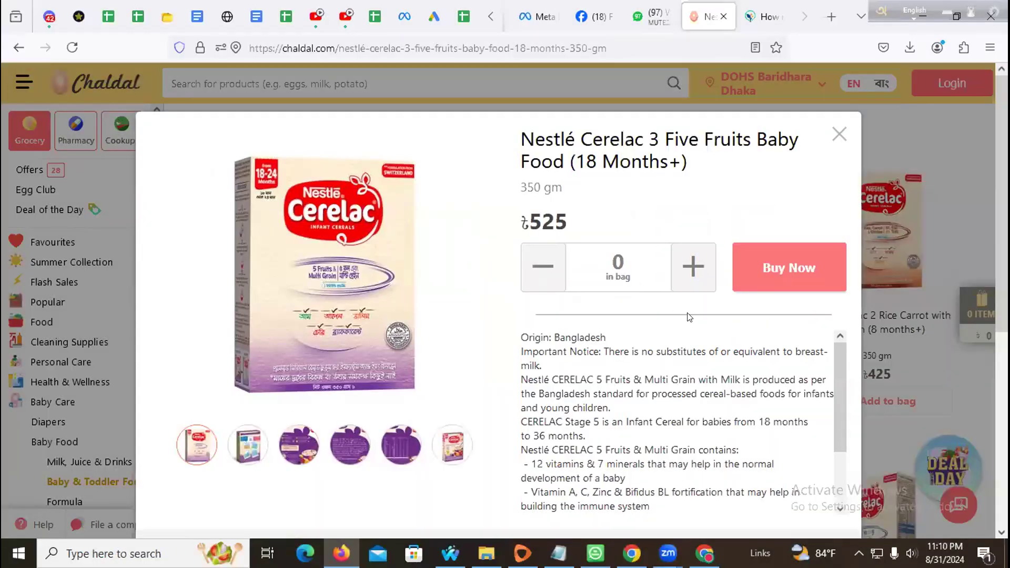
Copy the product name "Nestlé Cerelac 3 Five Fruits Baby Food (18 Months+)" from Chaldal into the Marketplace listing's title
drag(518, 140, 717, 174)
key(ctrl+c)
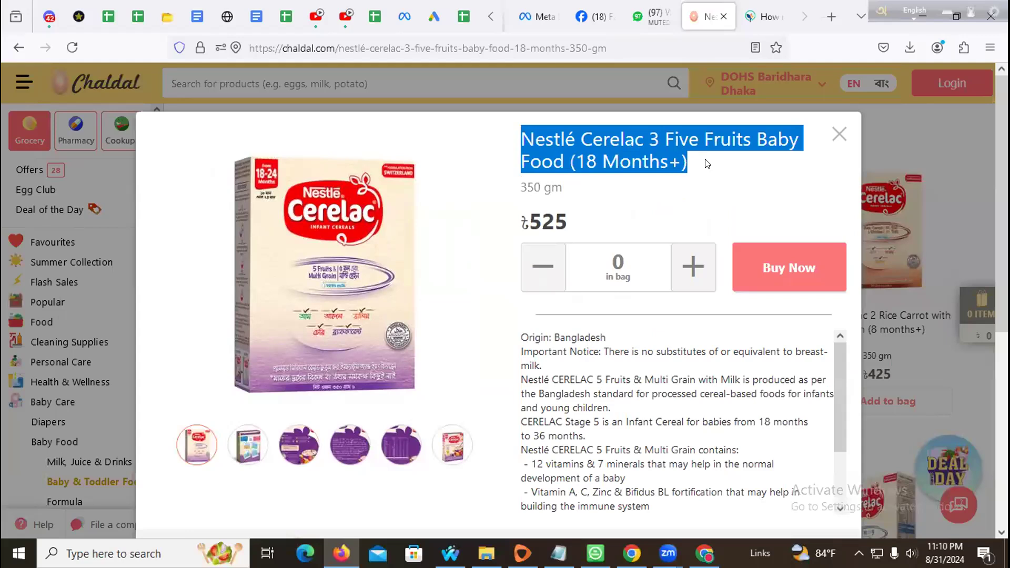
click(578, 19)
click(43, 439)
key(ctrl+v)
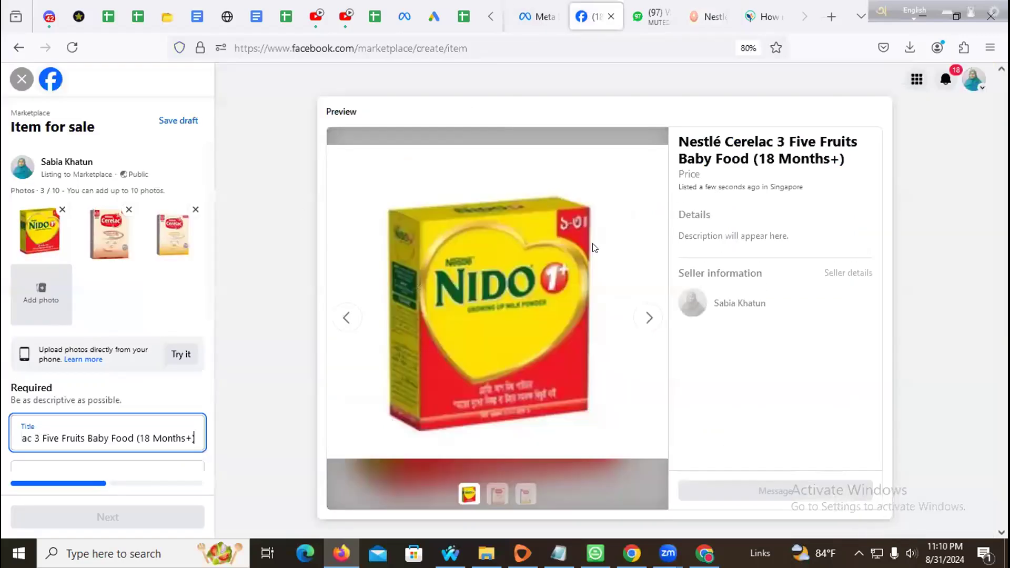
Check the BabyCenter article's section on how much a baby should eat and return to the Cerelac product page on Chaldal
click(763, 17)
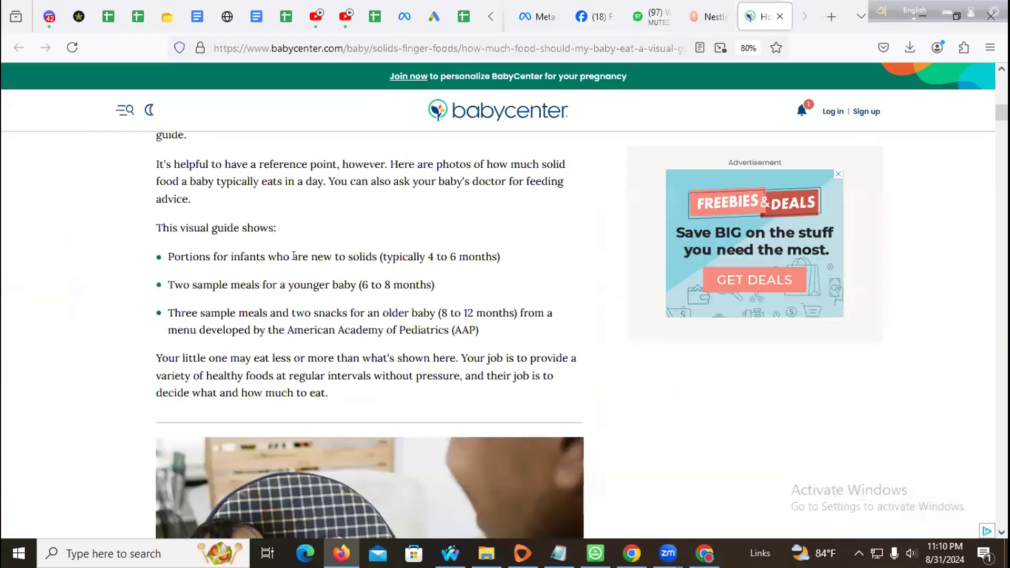
scroll(226, 266, up, 4)
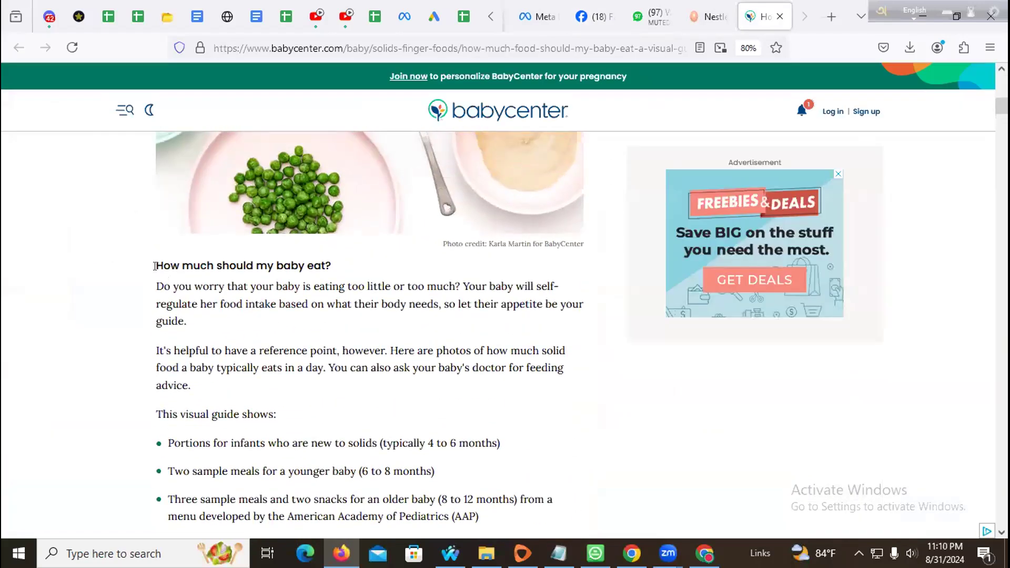
click(707, 16)
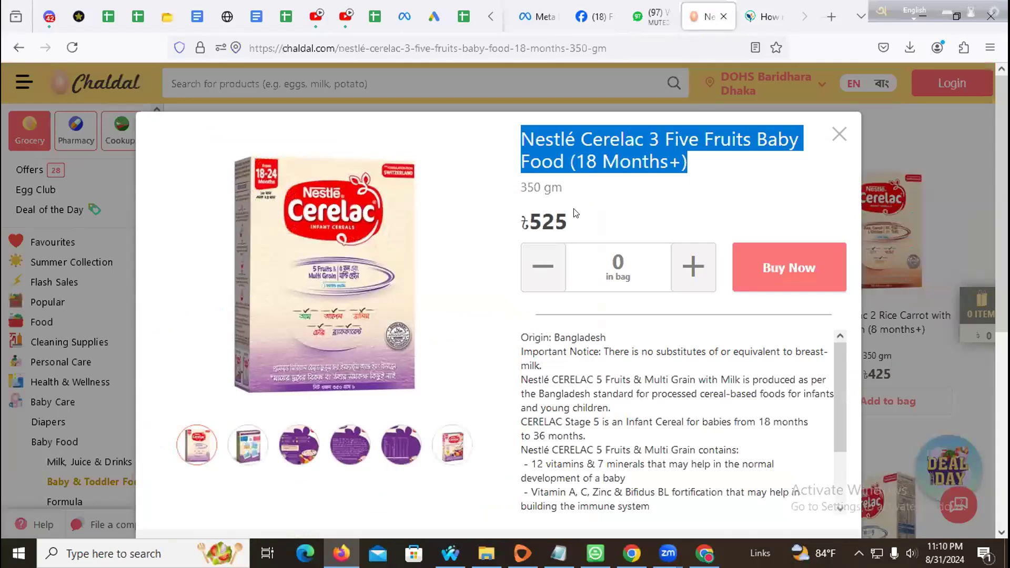
Copy the full Cerelac product description on Chaldal, from "Origin: Bangladesh" through "Product of: Nestlé Bangladesh Limited"
scroll(536, 200, down, 2)
scroll(534, 218, up, 2)
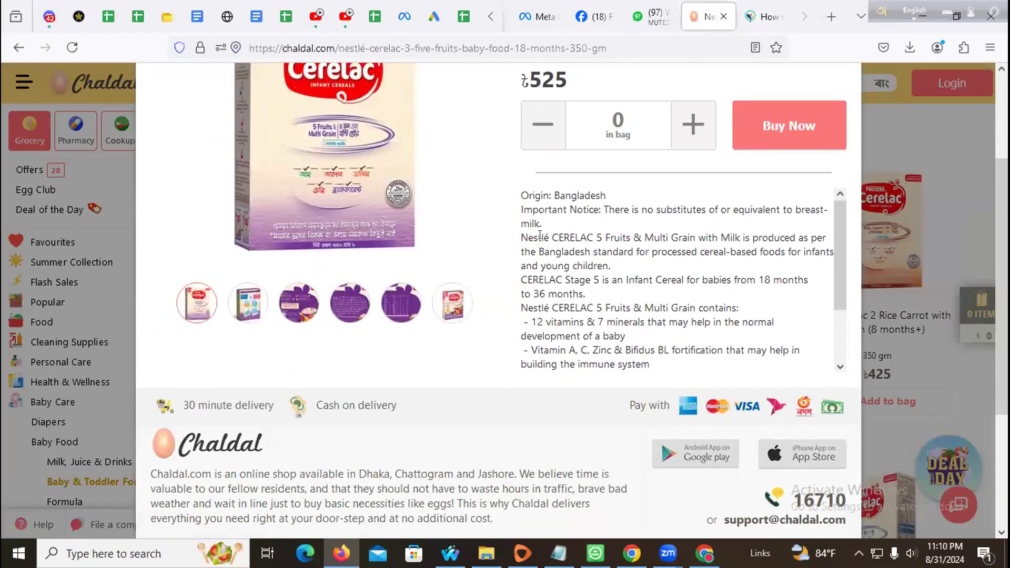
drag(539, 241, 717, 371)
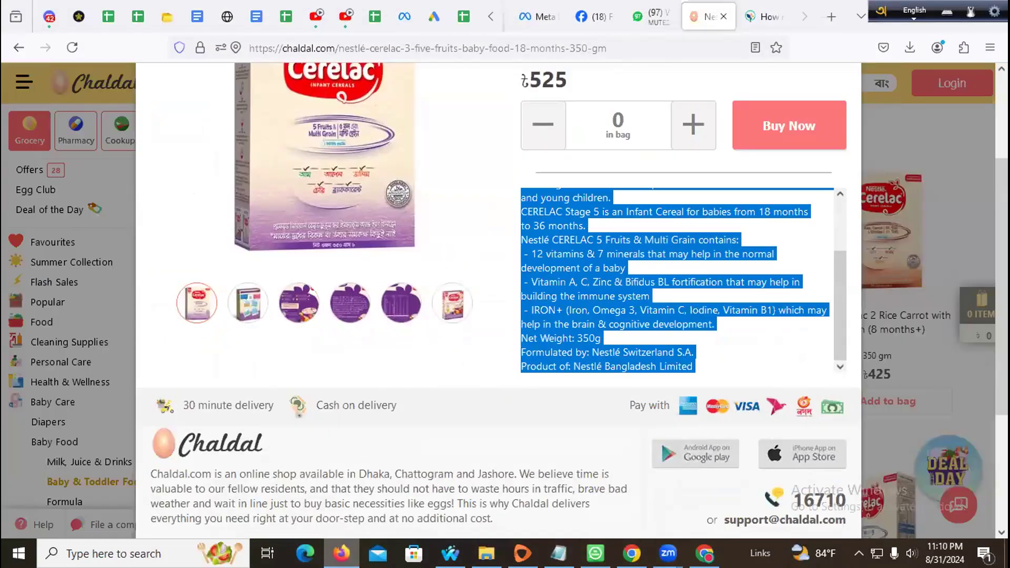
Close the Canva window and the workshop search and workshop Facebook page tabs while looking for the Marketplace listing
click(449, 552)
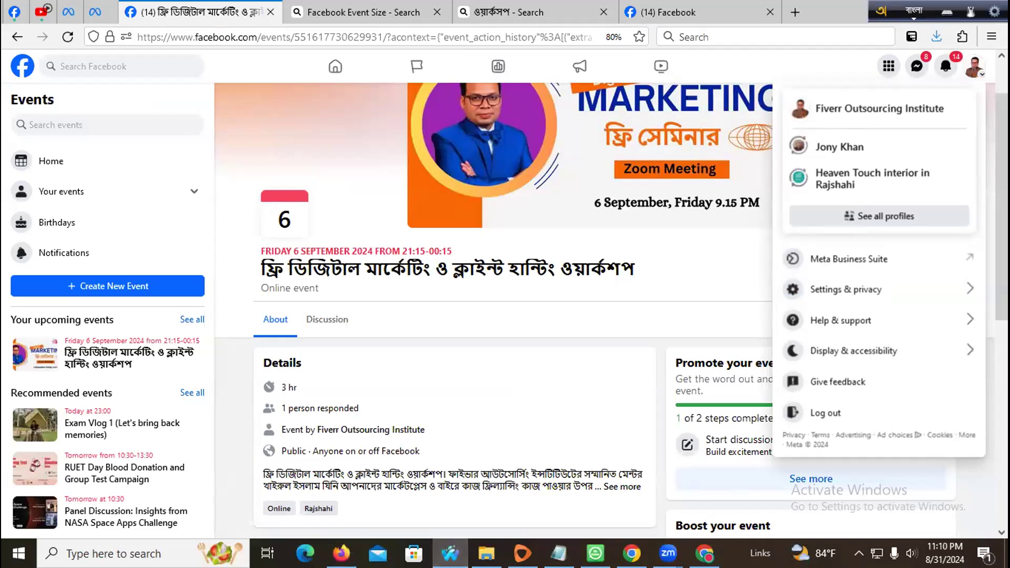
click(704, 553)
middle_click(353, 16)
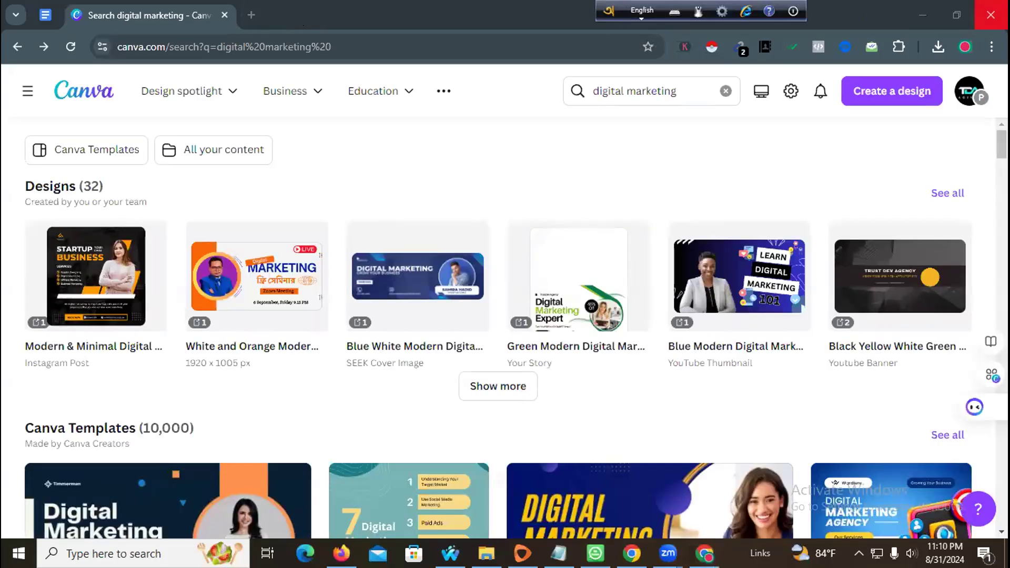
click(975, 16)
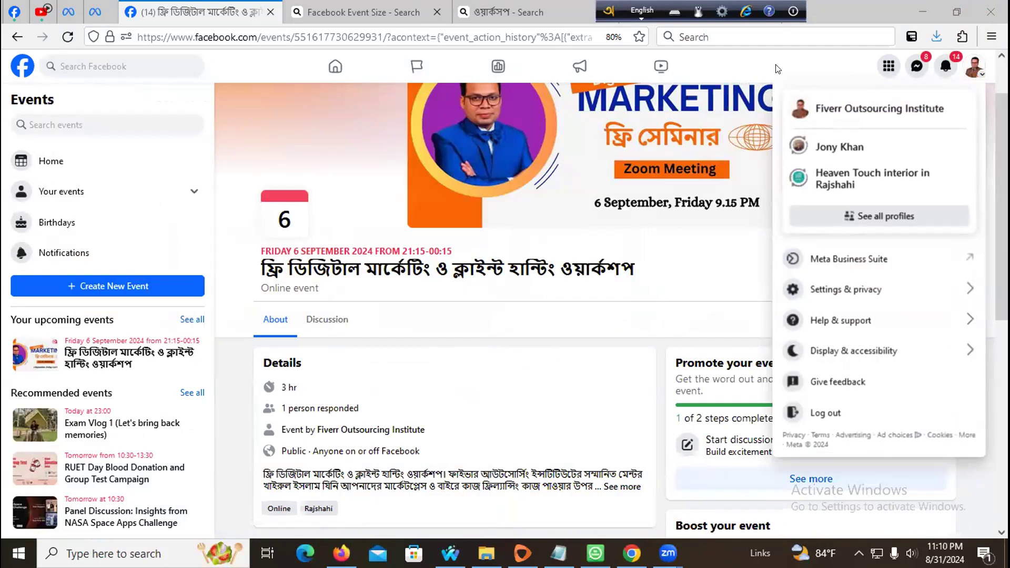
click(516, 8)
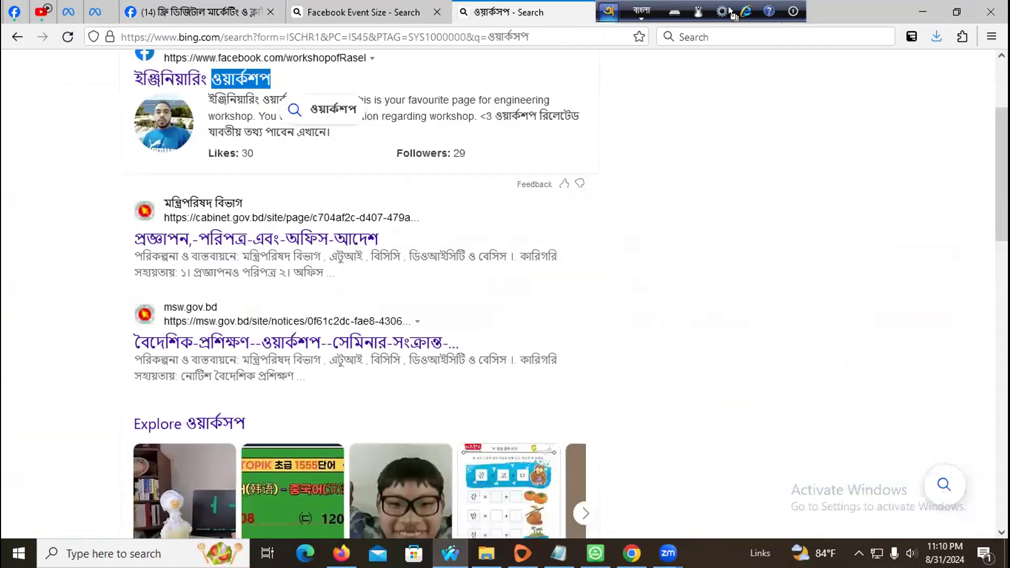
click(603, 11)
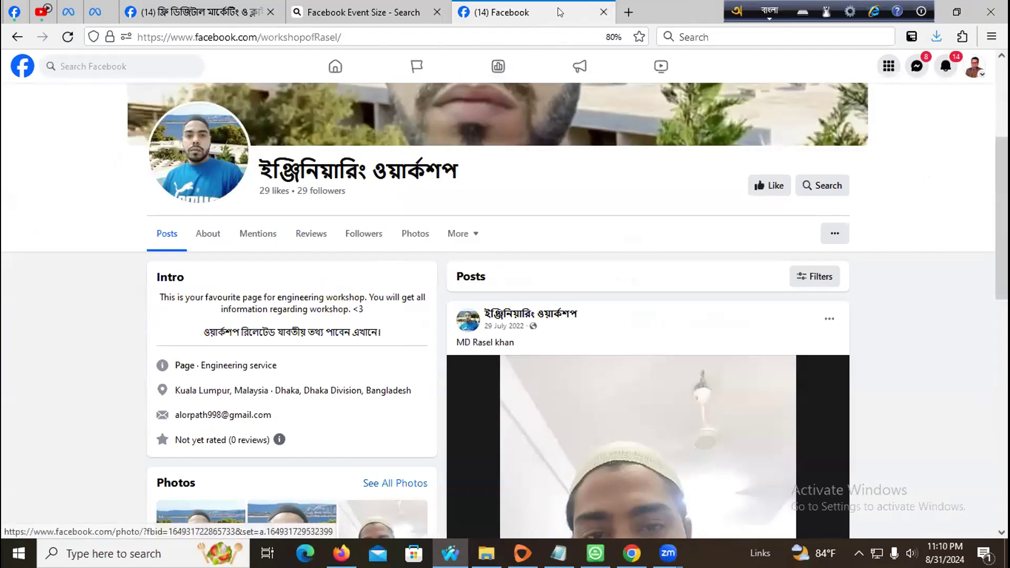
click(603, 11)
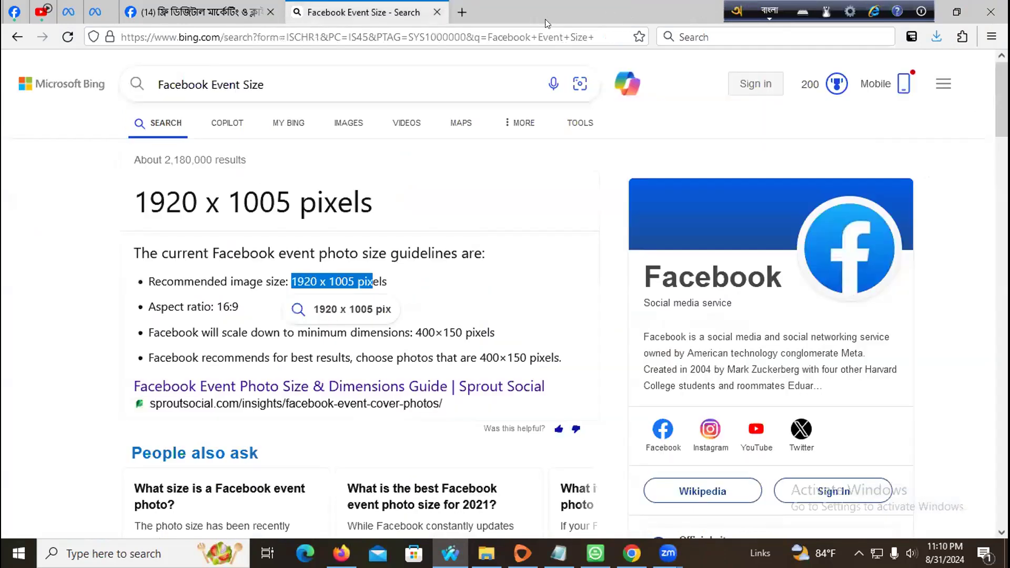
click(199, 12)
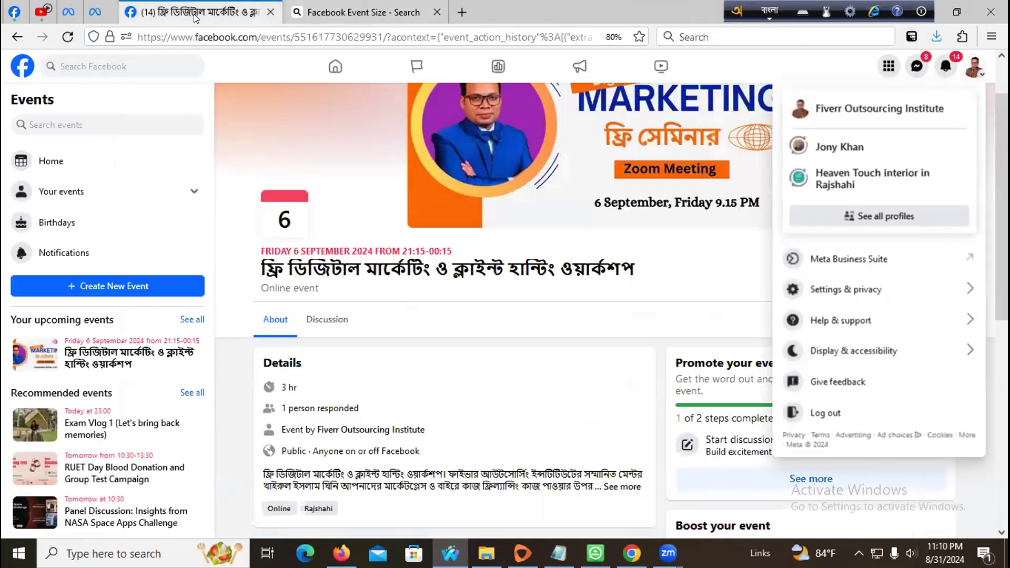
click(95, 12)
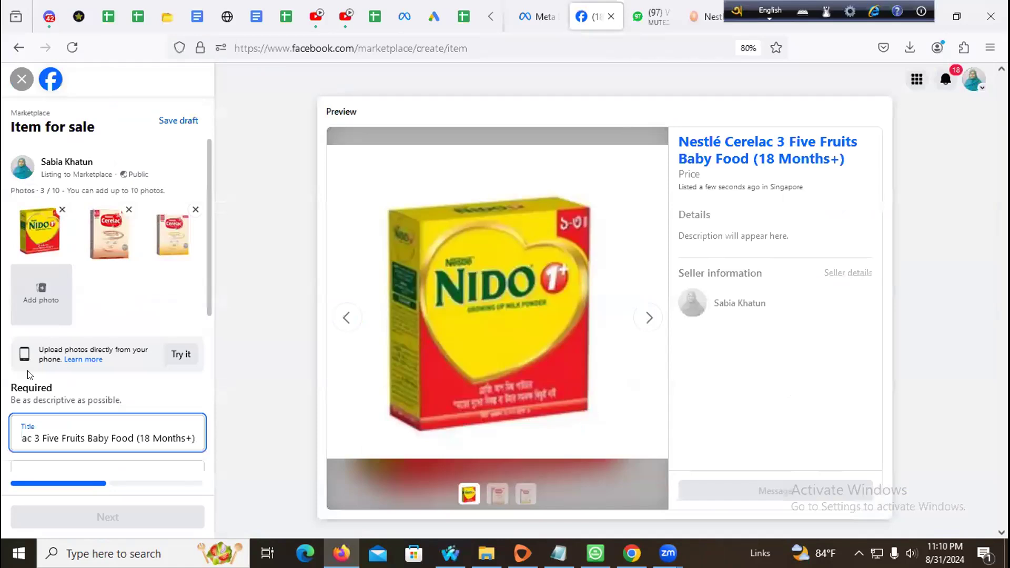
Set the Marketplace listing's price to ৳1,500 and its category to Baby & kids
scroll(89, 336, down, 5)
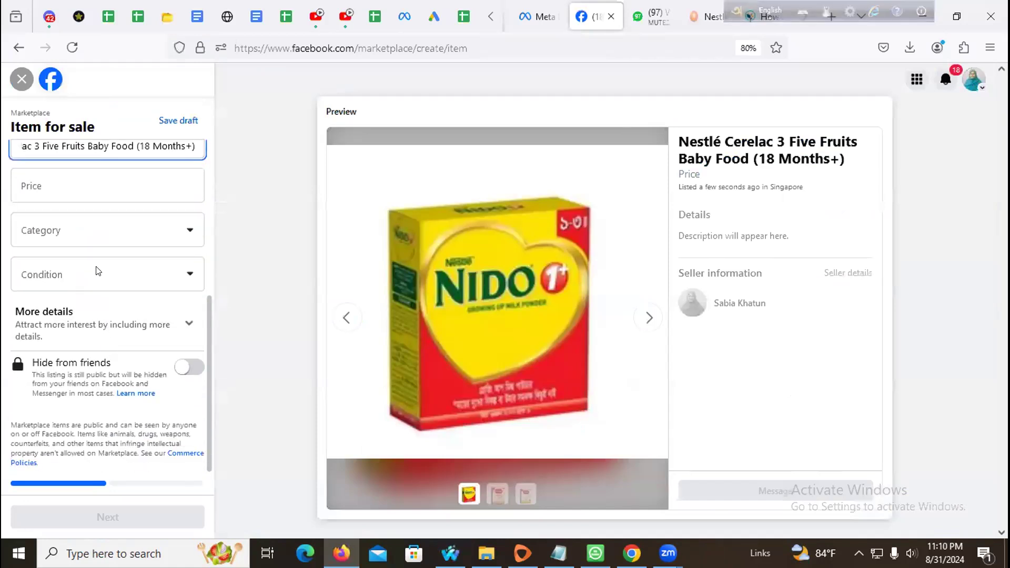
click(80, 187)
text(1,500)
click(83, 235)
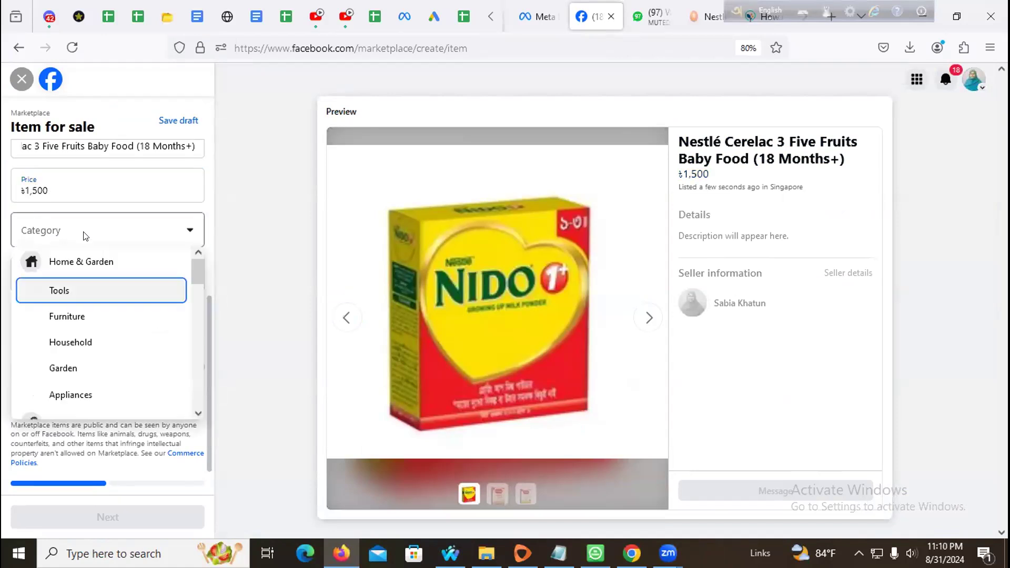
scroll(102, 303, down, 3)
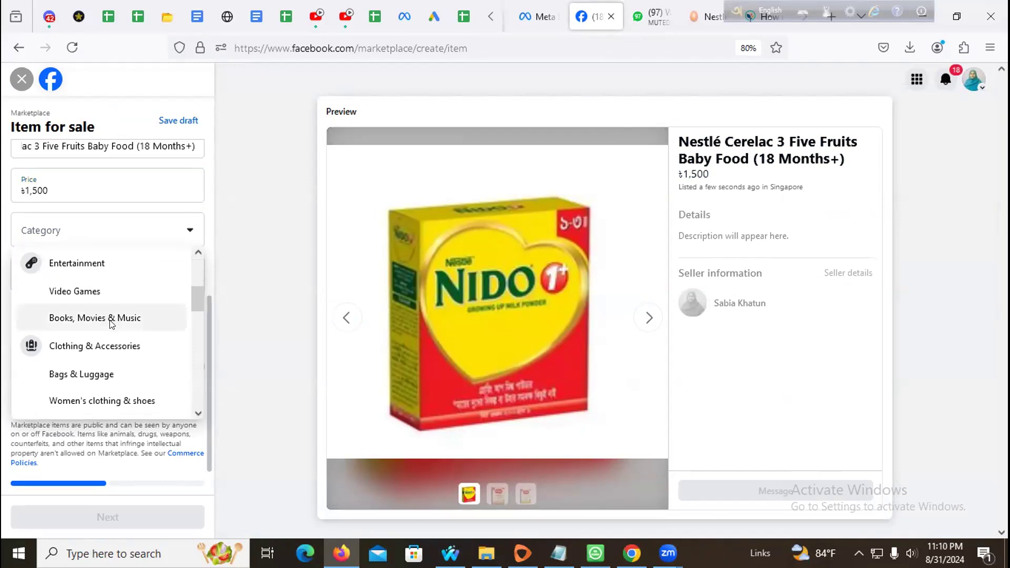
scroll(102, 323, down, 1)
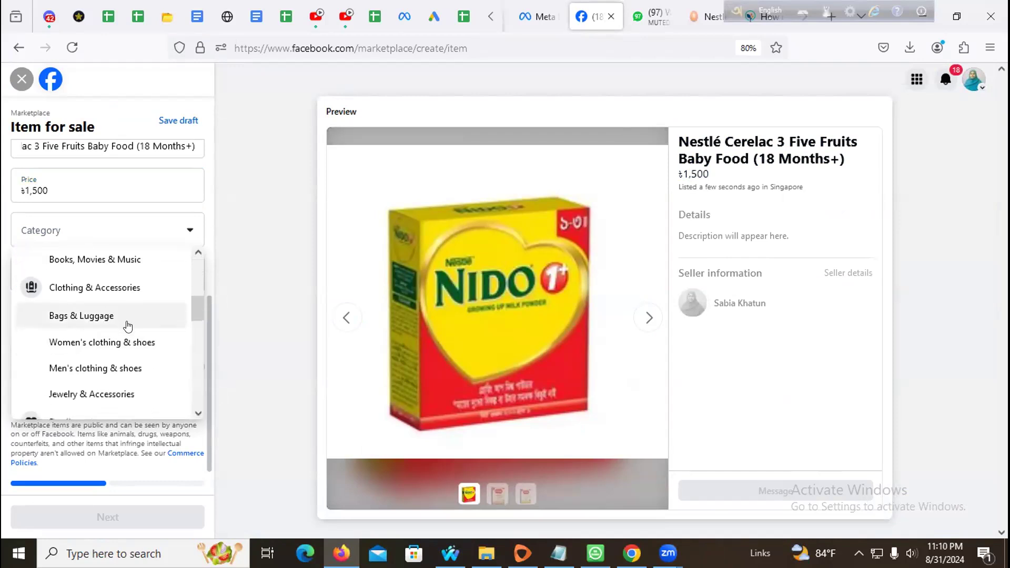
scroll(128, 327, down, 1)
scroll(125, 327, down, 2)
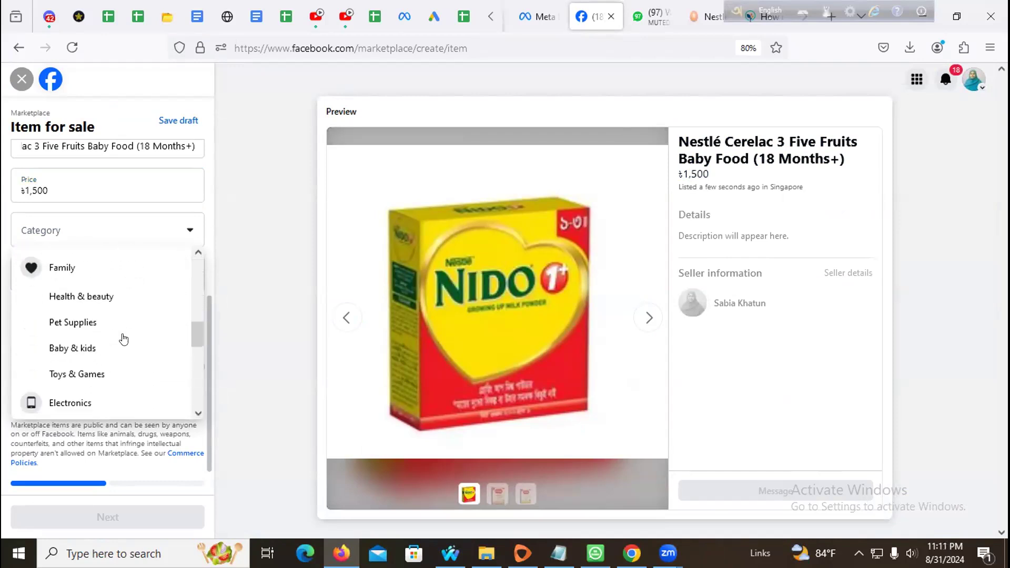
click(107, 348)
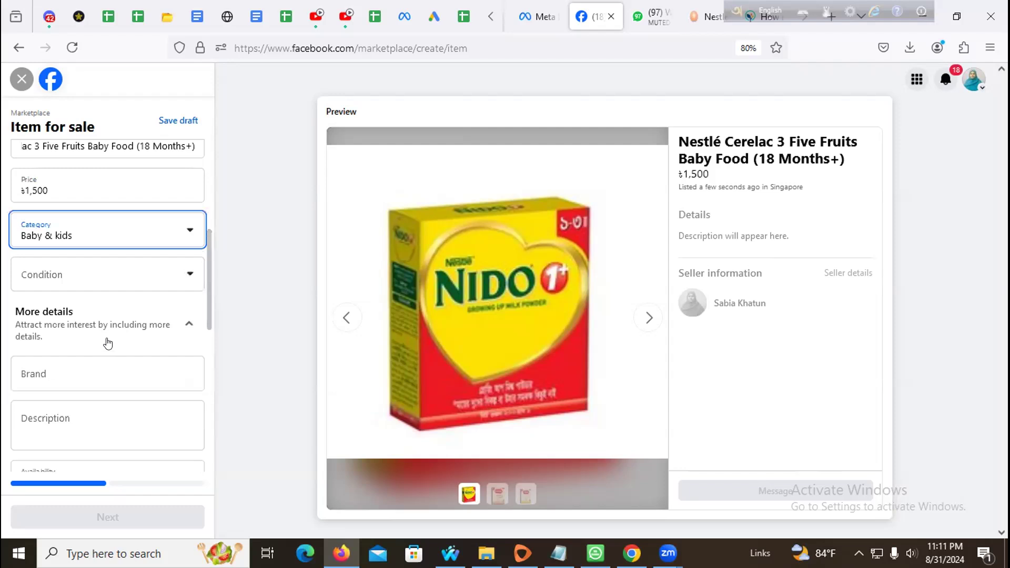
Set the item's condition to New and enter "Nescafe" as its brand
click(159, 282)
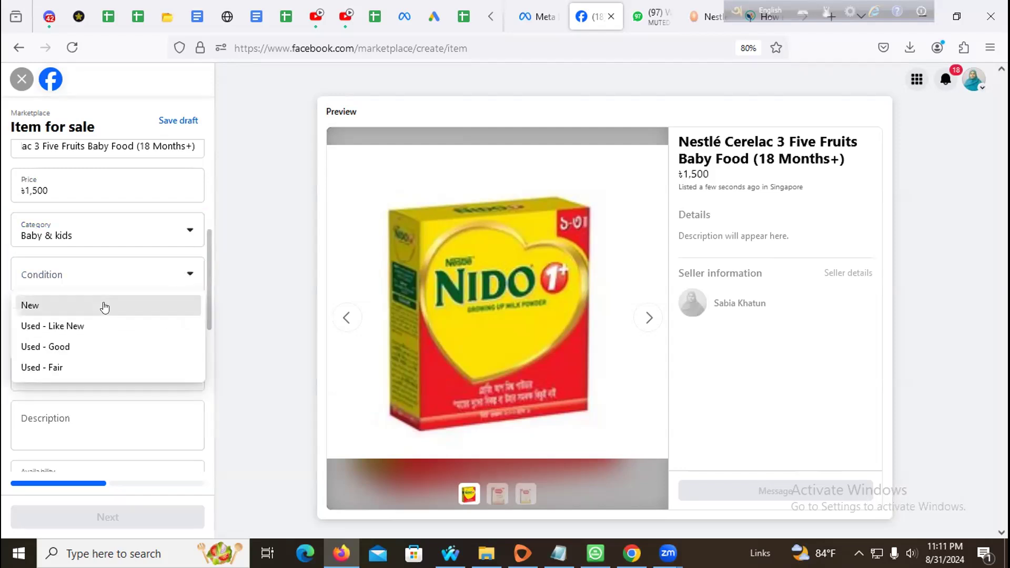
click(101, 305)
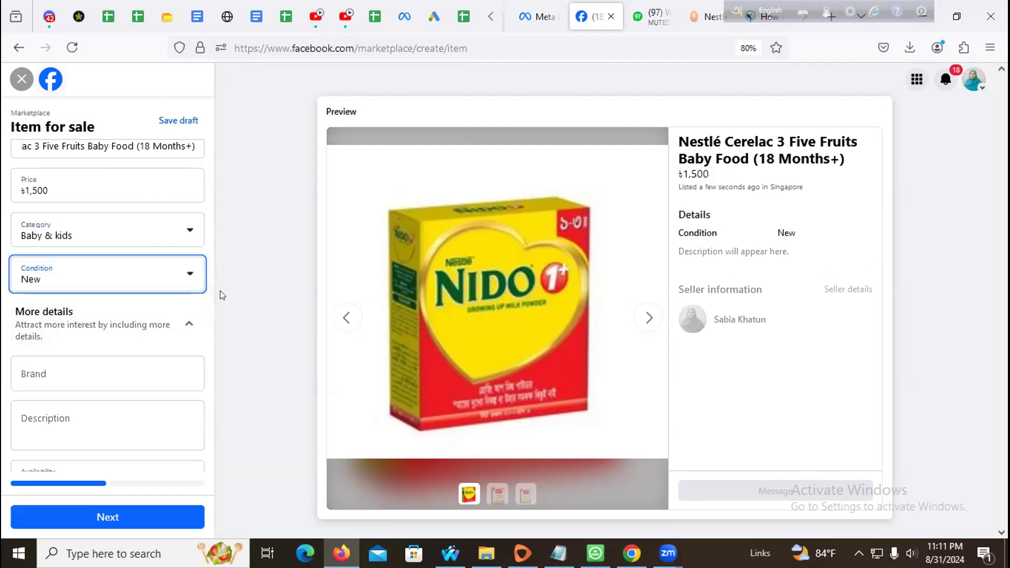
scroll(183, 361, down, 2)
click(99, 266)
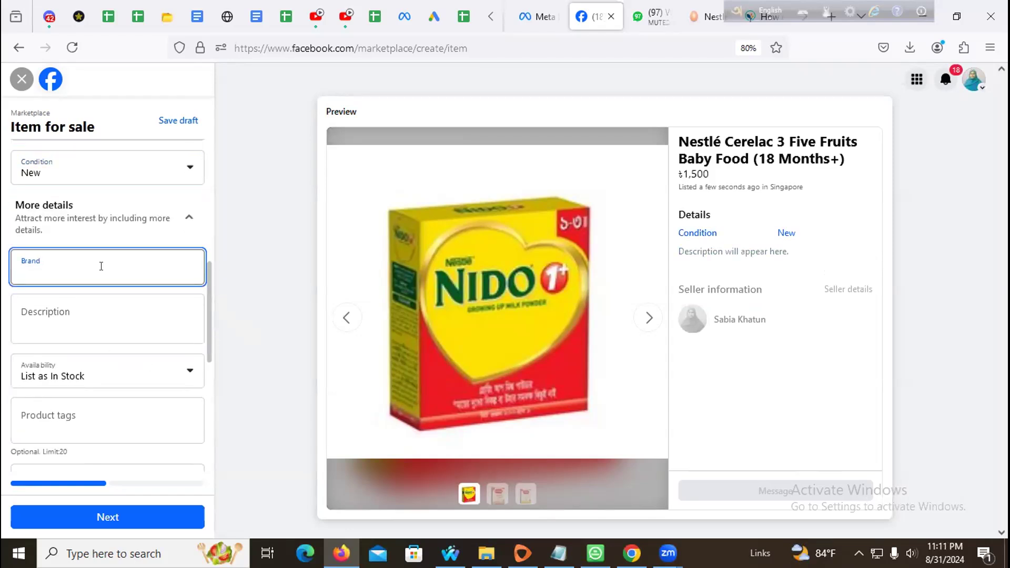
text(Nescafe)
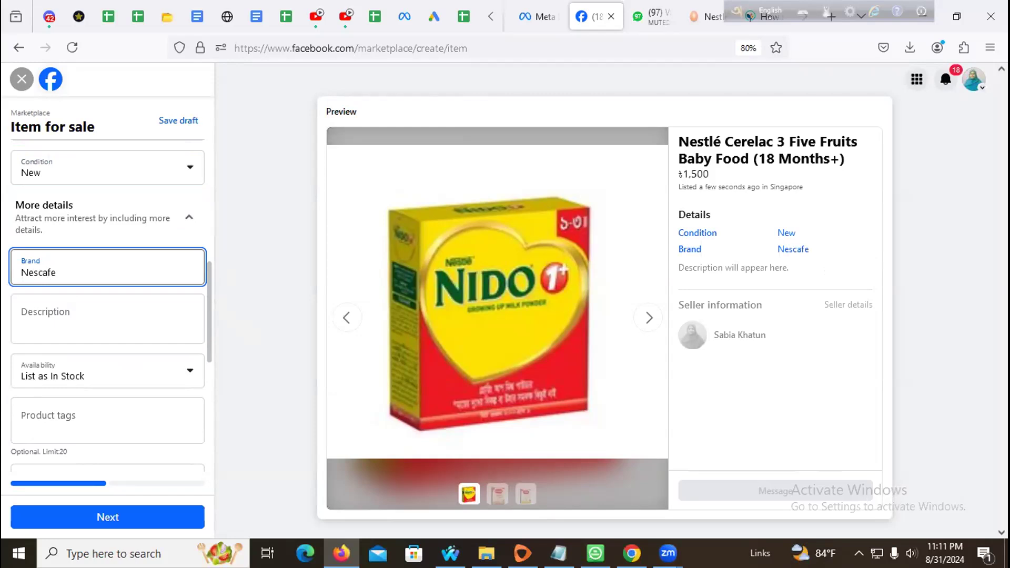
Paste the product details copied from Chaldal into the listing's description
click(55, 314)
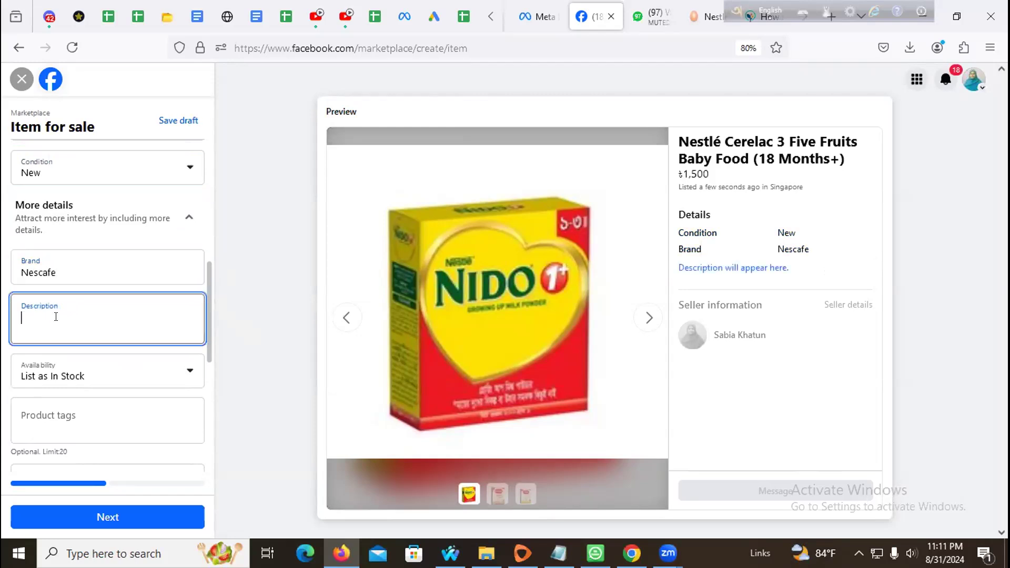
key(ctrl+v)
click(237, 287)
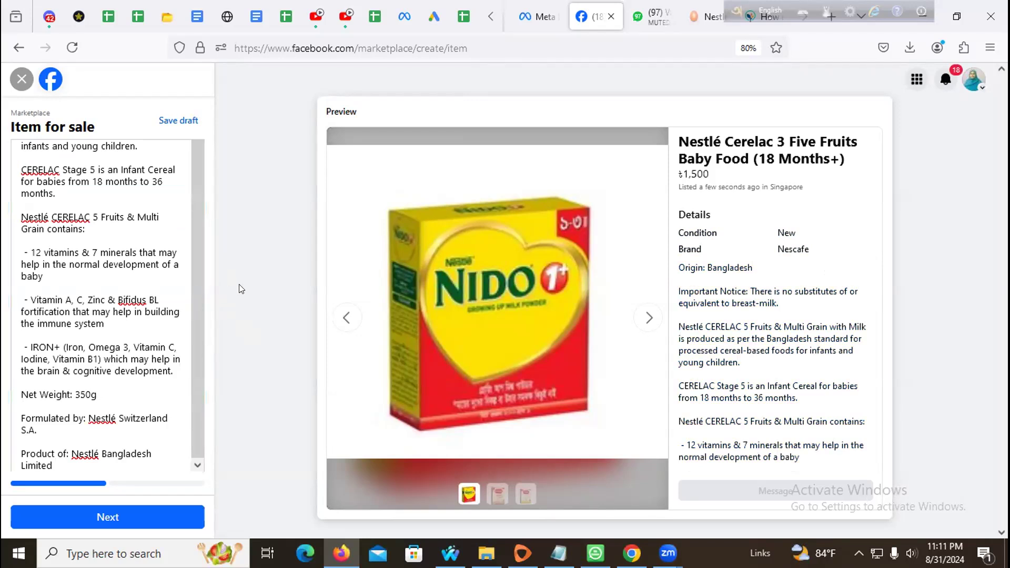
Review the availability choices, List as Single Item and List as In Stock, without changing the selection
scroll(119, 363, down, 5)
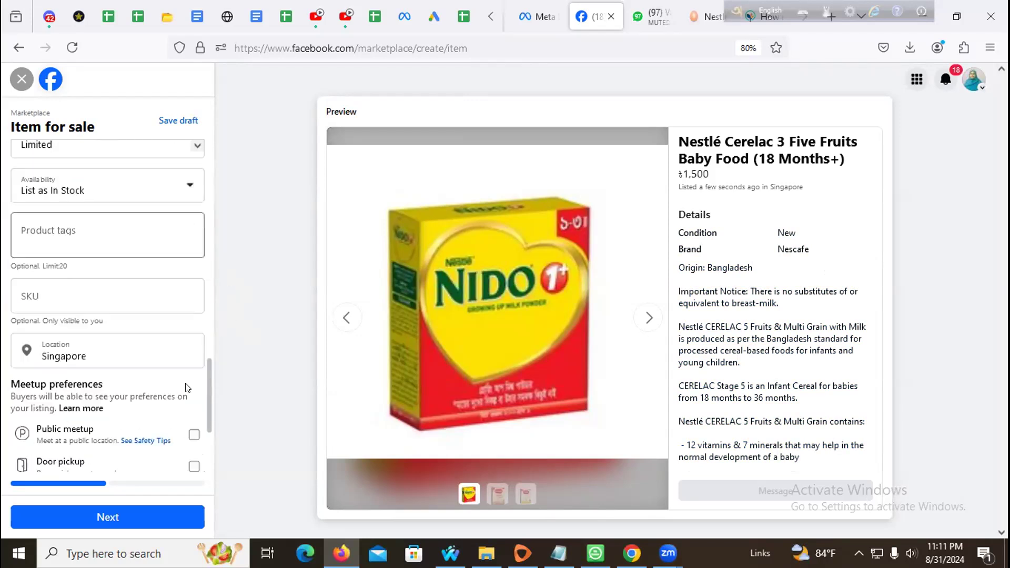
click(169, 197)
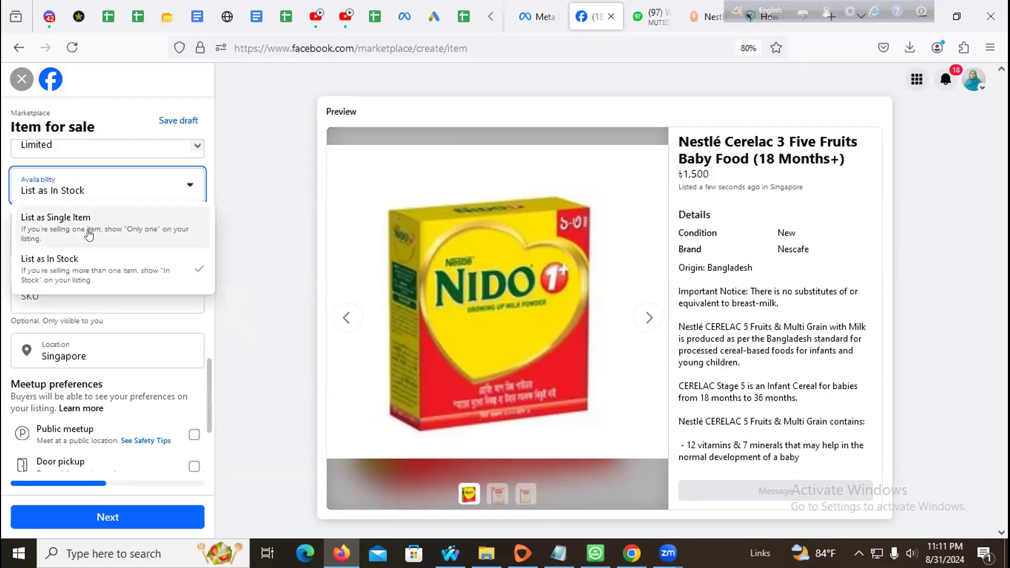
click(292, 207)
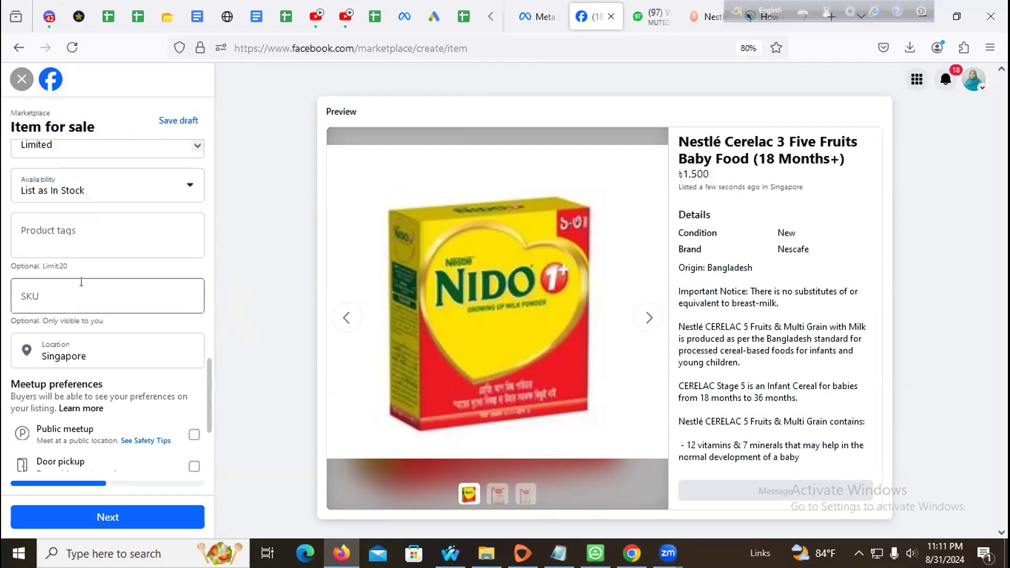
Set the listing's location to Dhaka, Bangladesh
scroll(81, 282, down, 2)
click(83, 248)
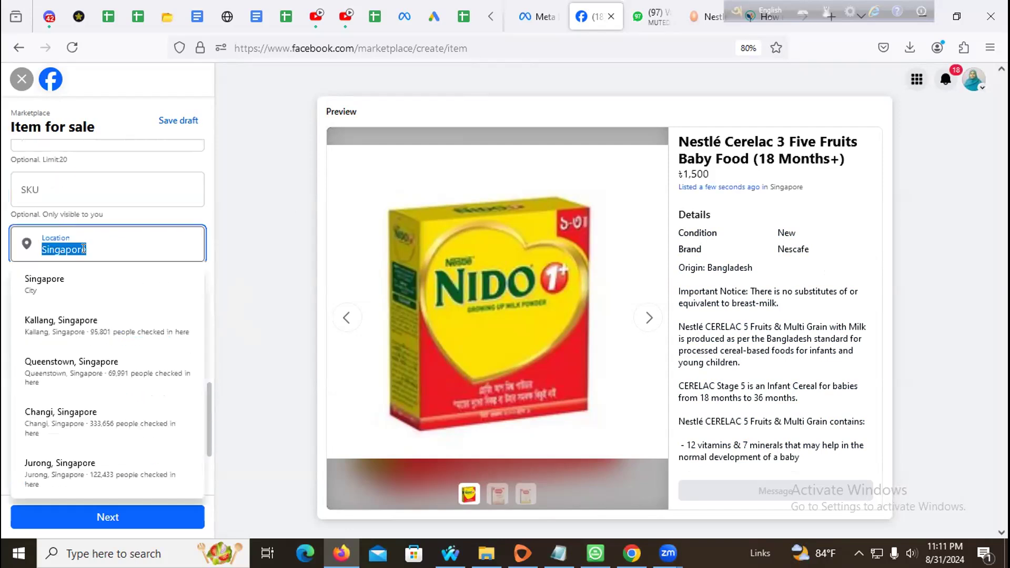
text(Ba)
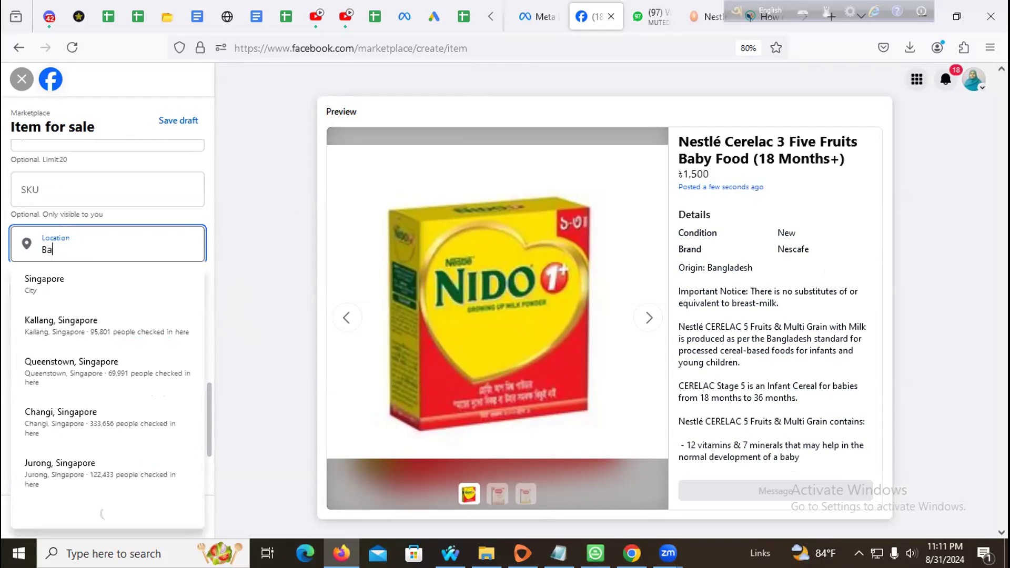
key(BackSpace)
key(BackSpace)
text(Dh)
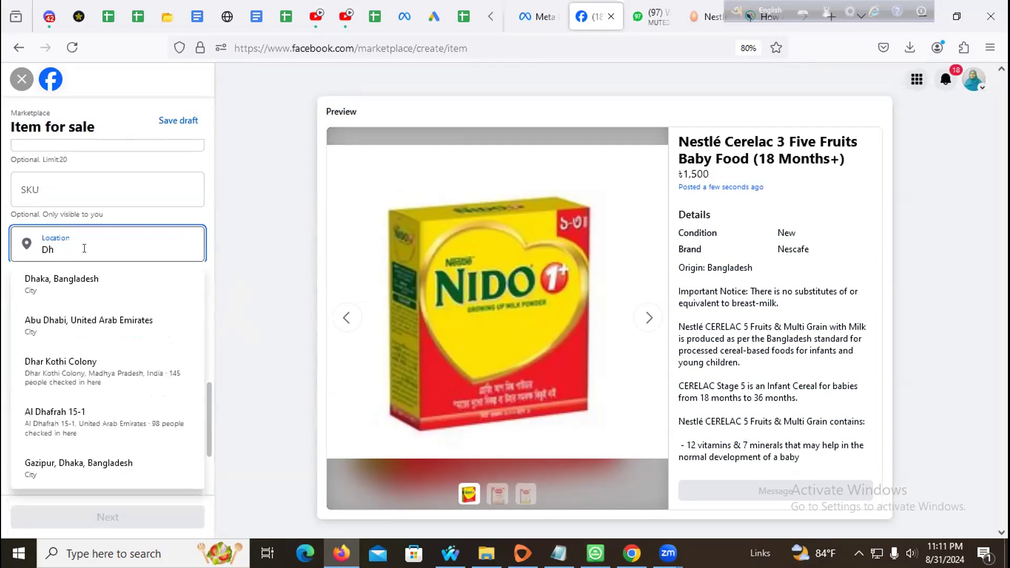
click(78, 278)
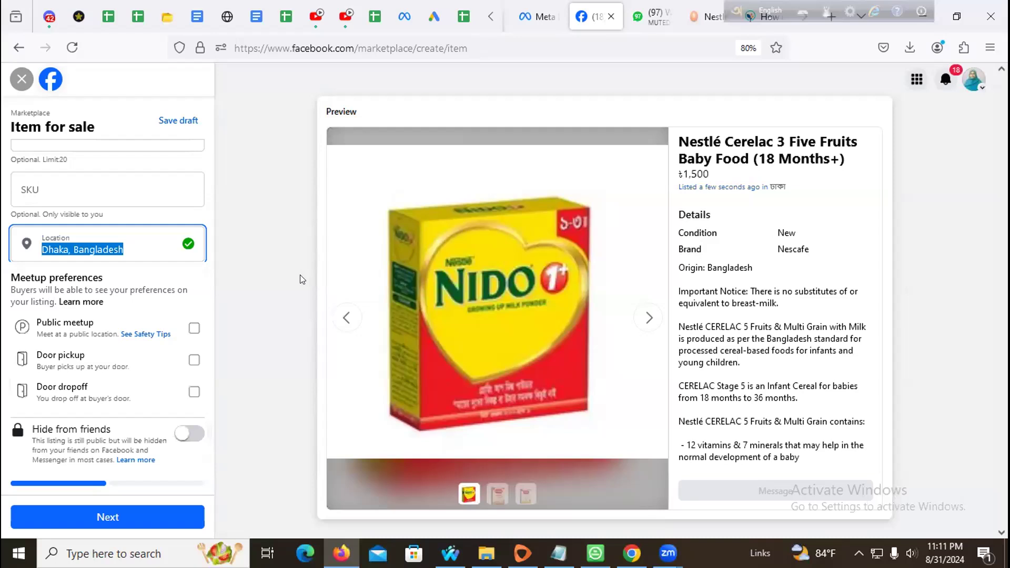
click(228, 275)
Keep Hide from friends turned off and publish the Cerelac listing on Marketplace
scroll(175, 327, down, 2)
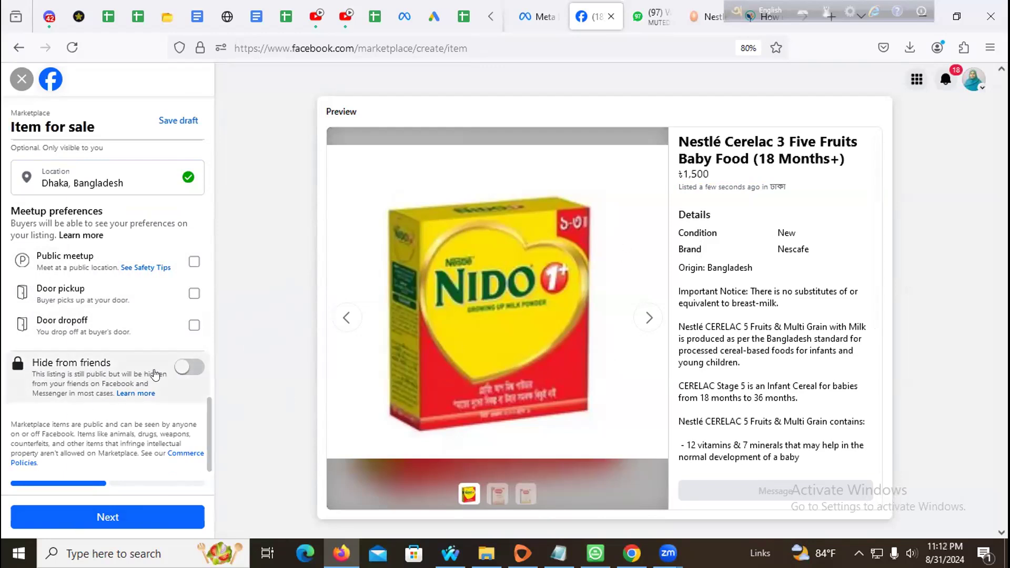
click(198, 372)
click(177, 370)
click(177, 370)
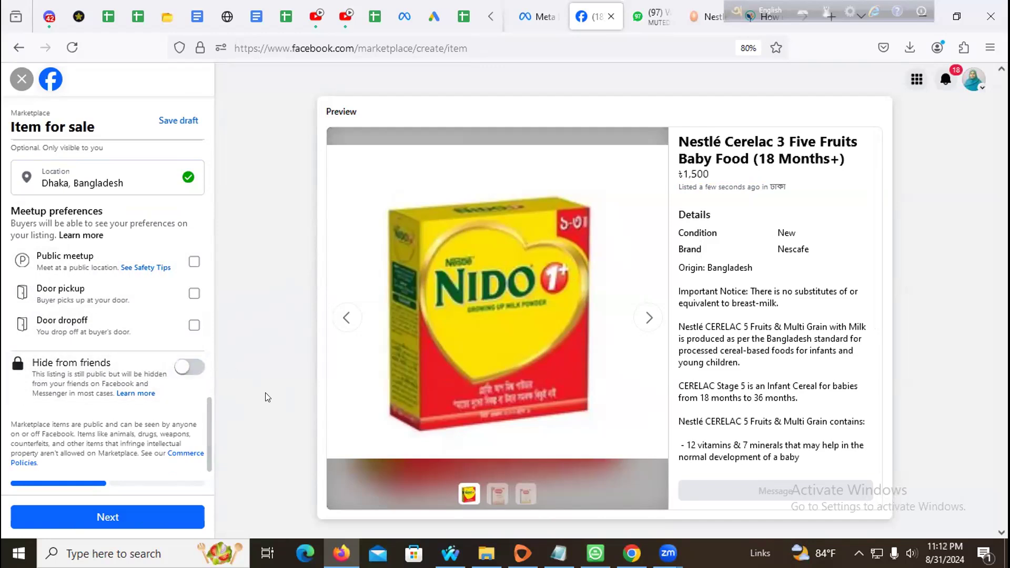
click(114, 518)
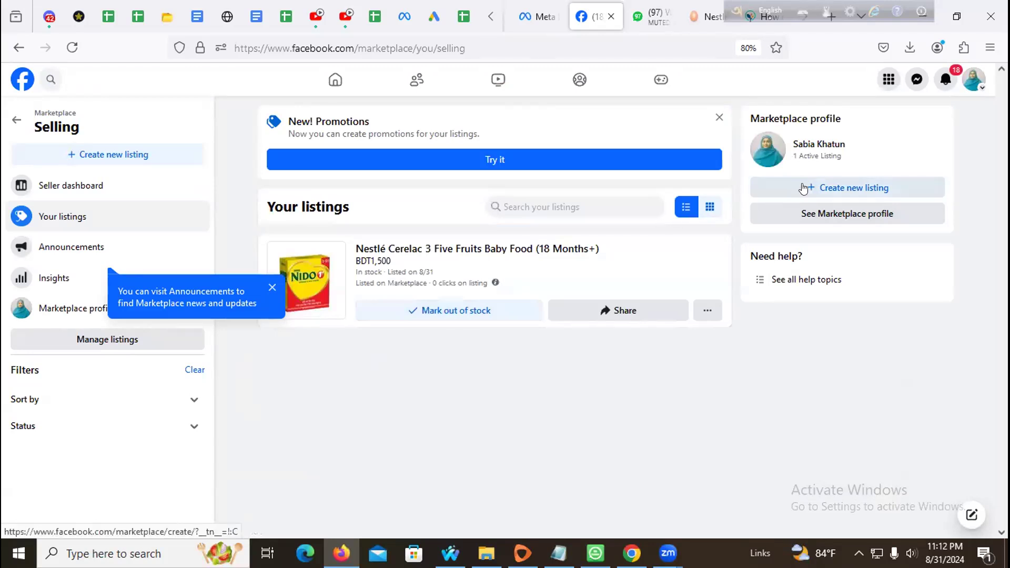
Check the seller's Marketplace profile with its ratings and listings, and return to the list of own listings
click(794, 211)
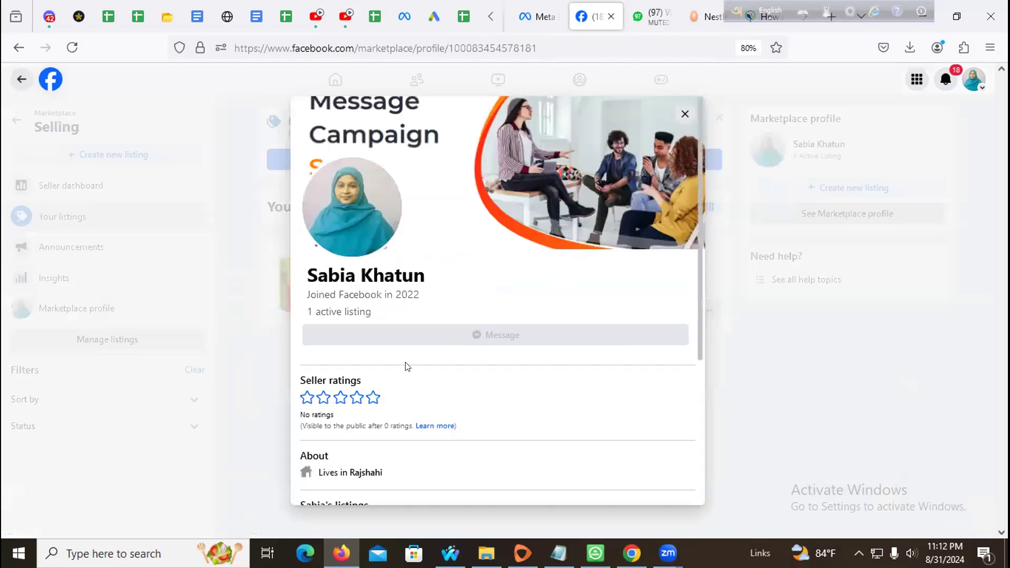
scroll(400, 373, down, 4)
scroll(386, 379, up, 4)
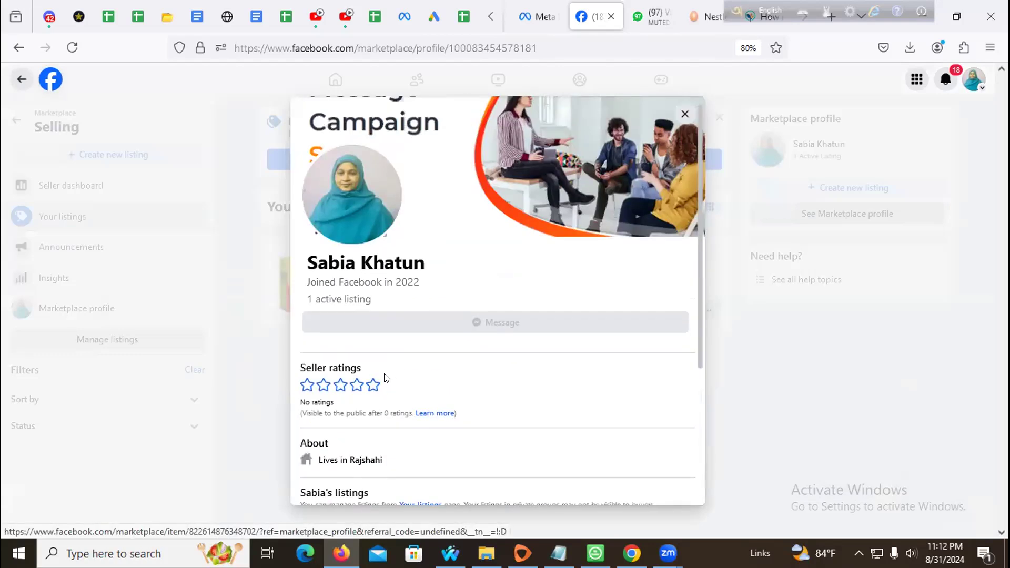
scroll(392, 368, up, 1)
click(684, 114)
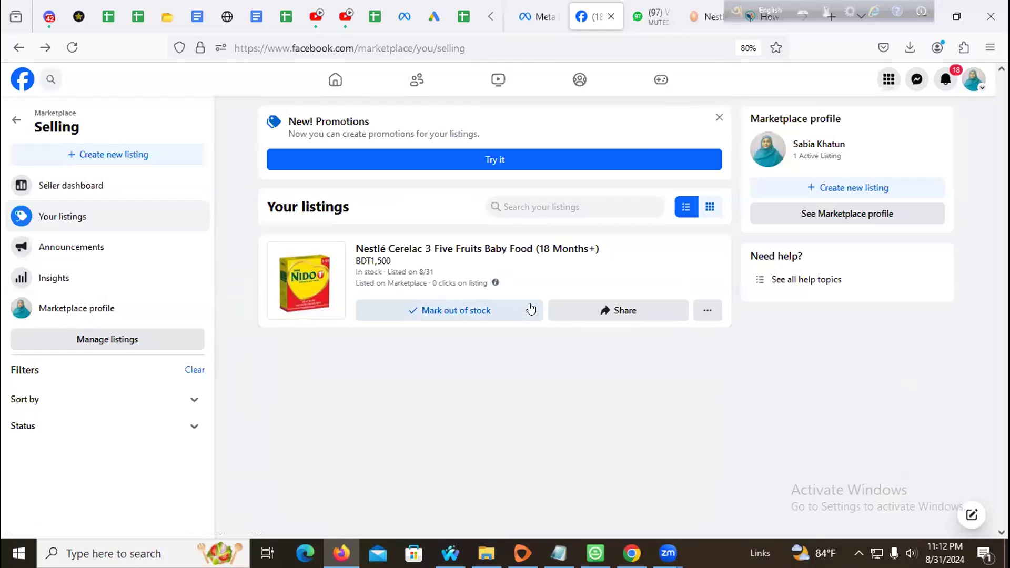
Open the published Nestlé Cerelac listing for editing and remove all three of its photos
click(397, 255)
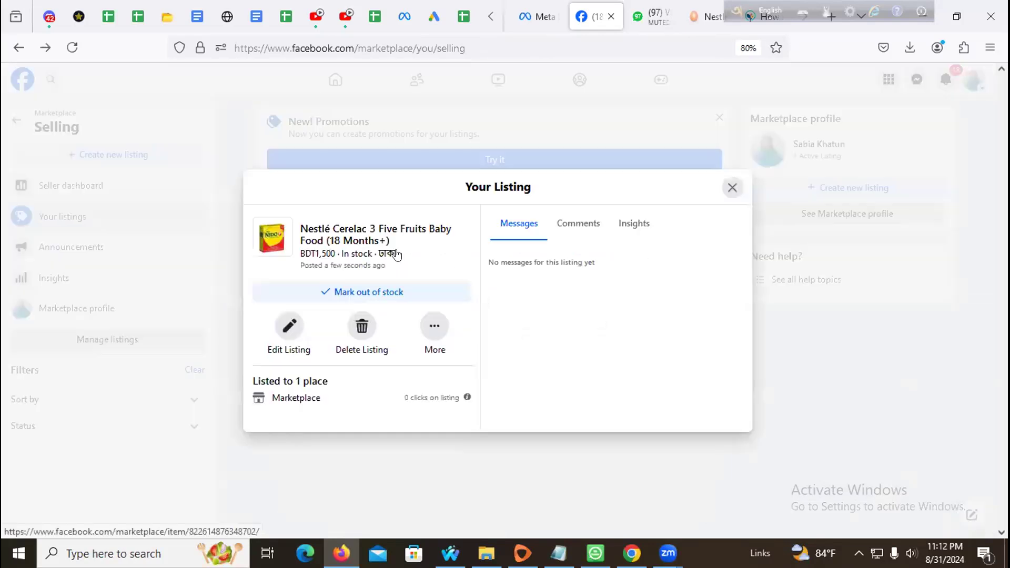
click(289, 326)
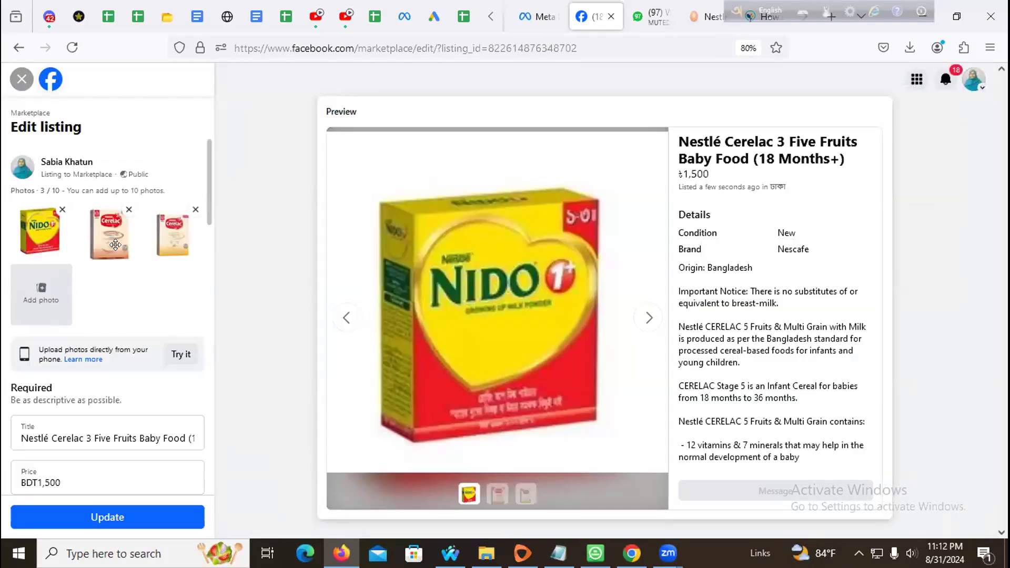
click(61, 210)
click(62, 211)
click(61, 211)
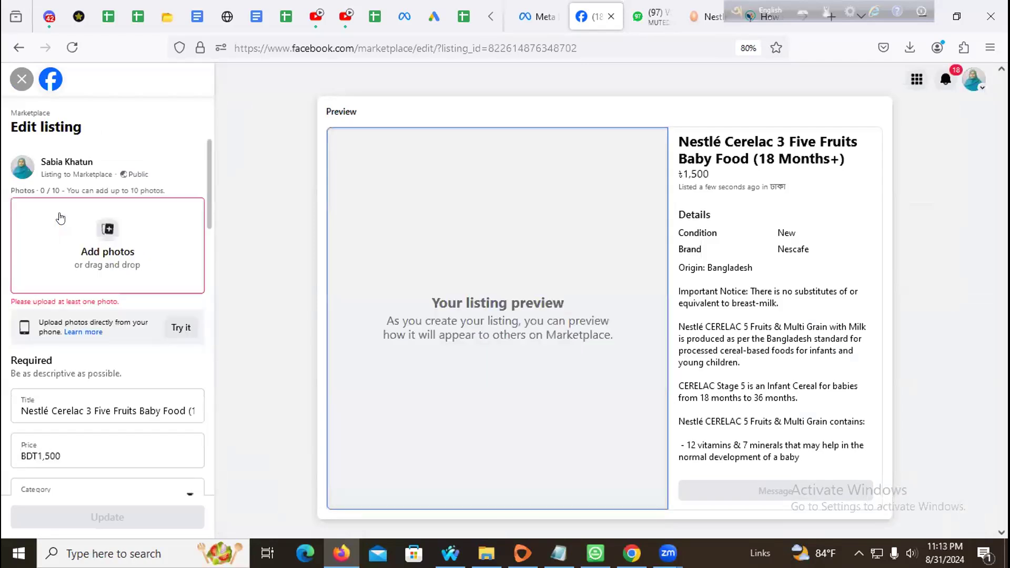
Upload Screenshot_25 from the Desktop folder as the listing's photo and update the listing
click(91, 246)
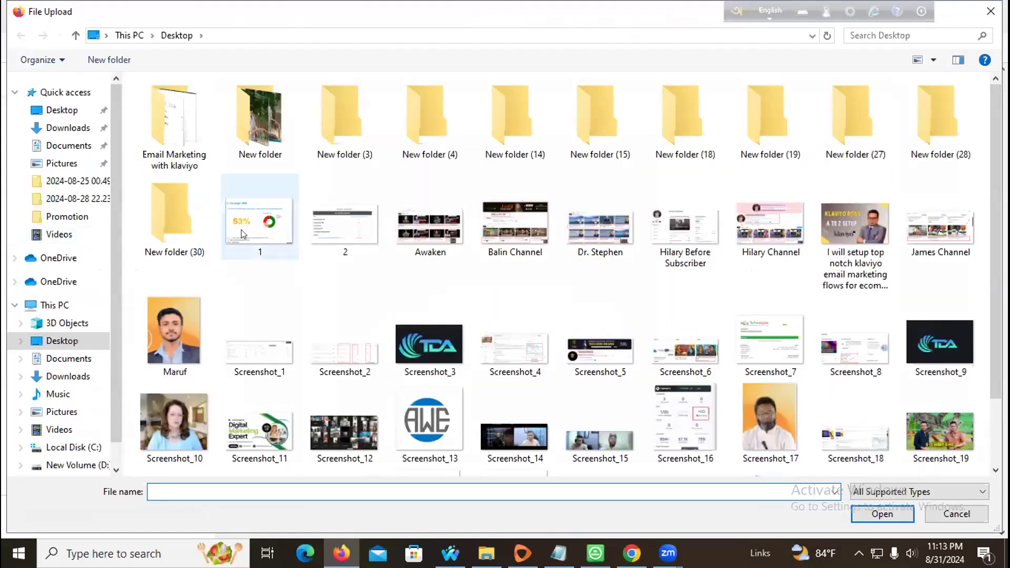
scroll(318, 184, down, 2)
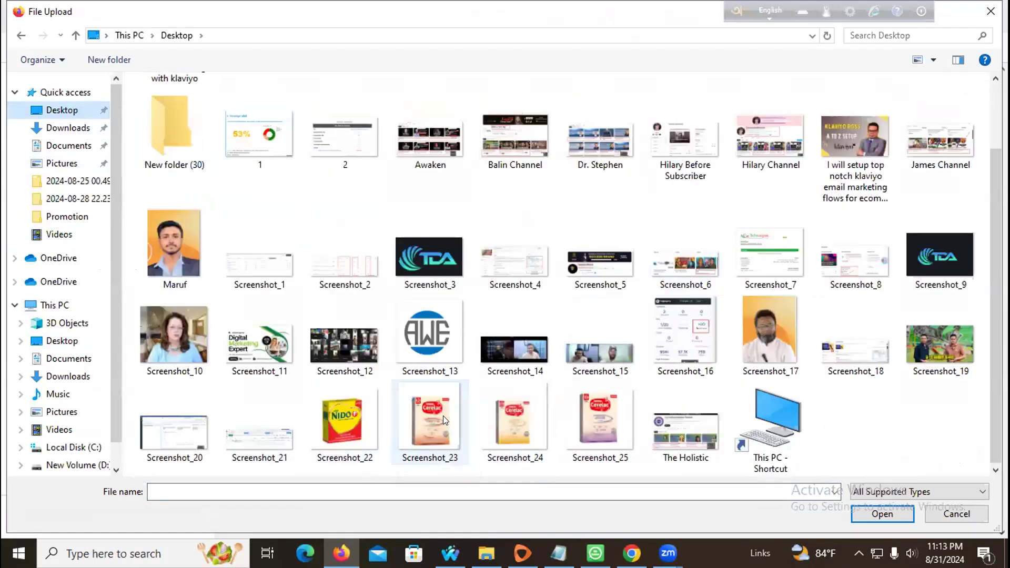
click(585, 408)
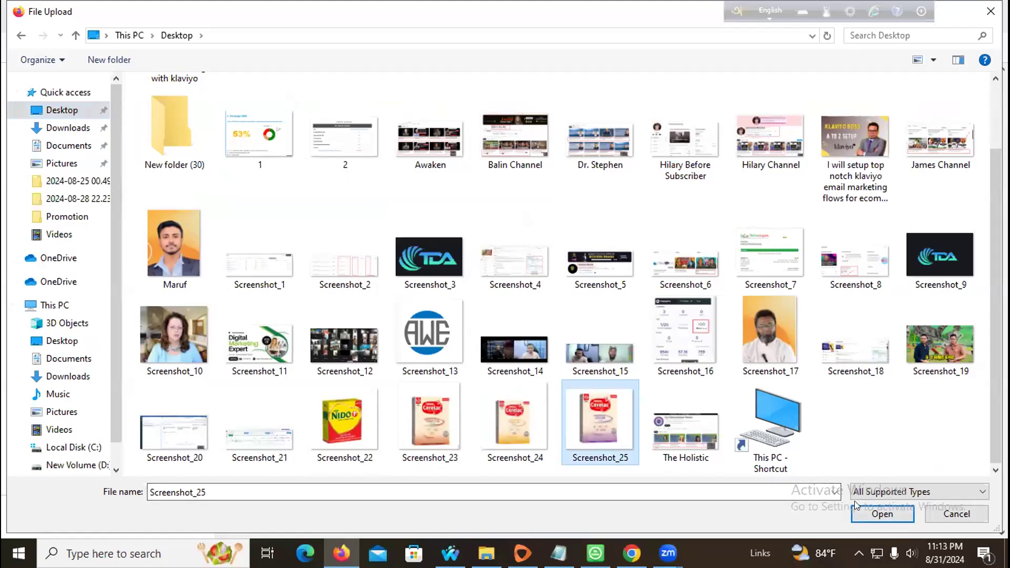
click(882, 514)
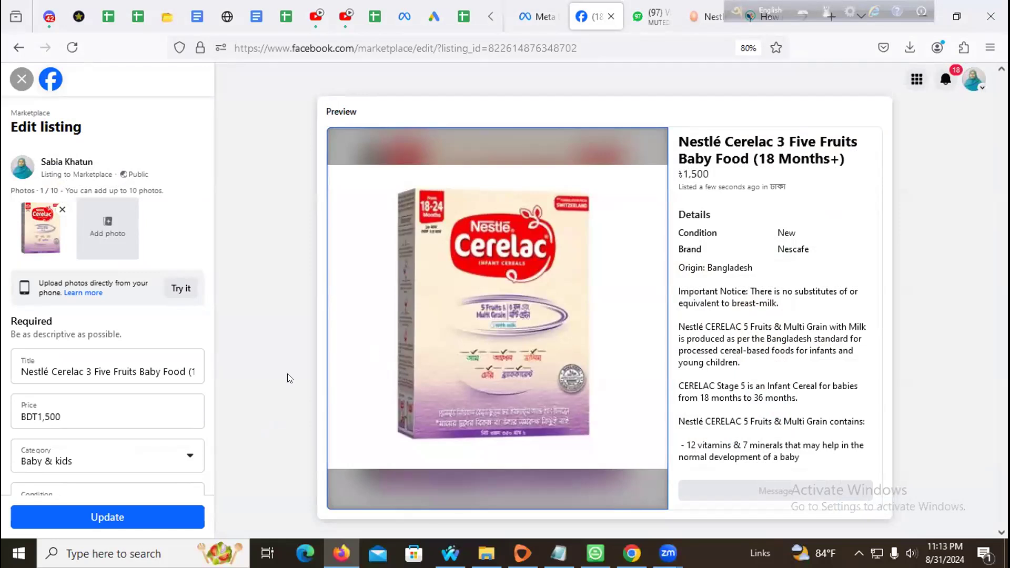
click(124, 517)
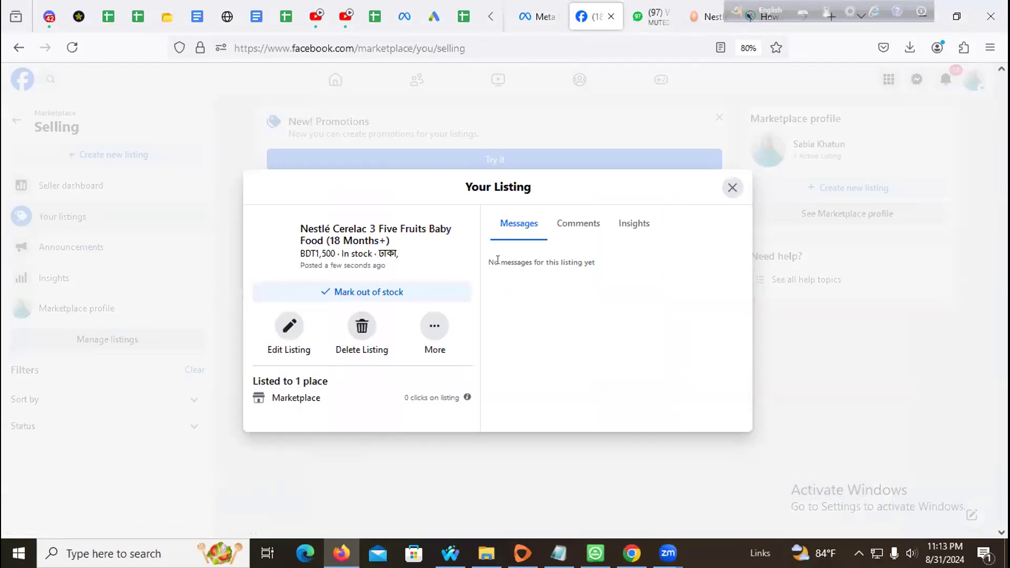
Check the Cerelac listing's additional options and messages, as well as the account notifications
click(428, 326)
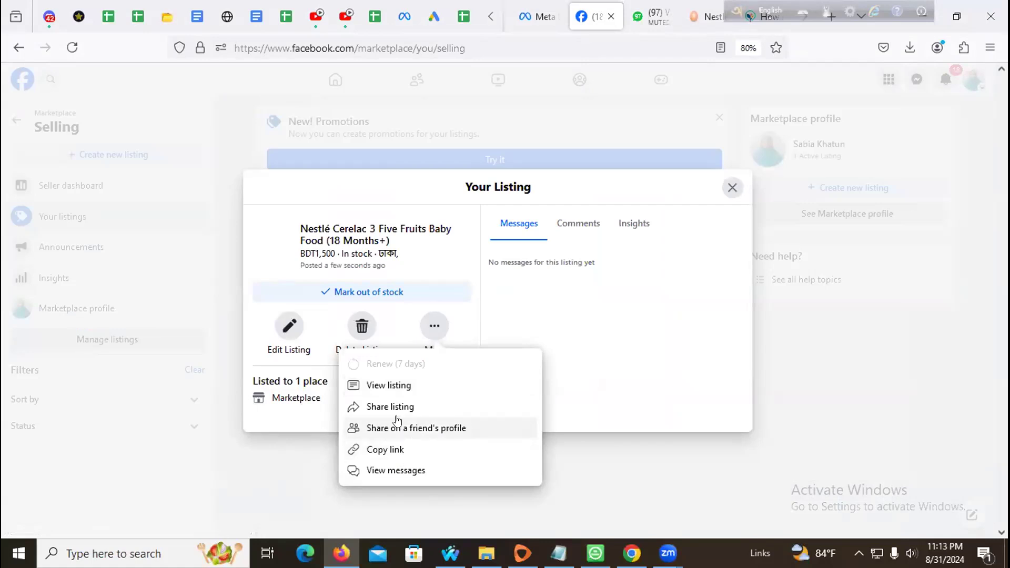
click(392, 470)
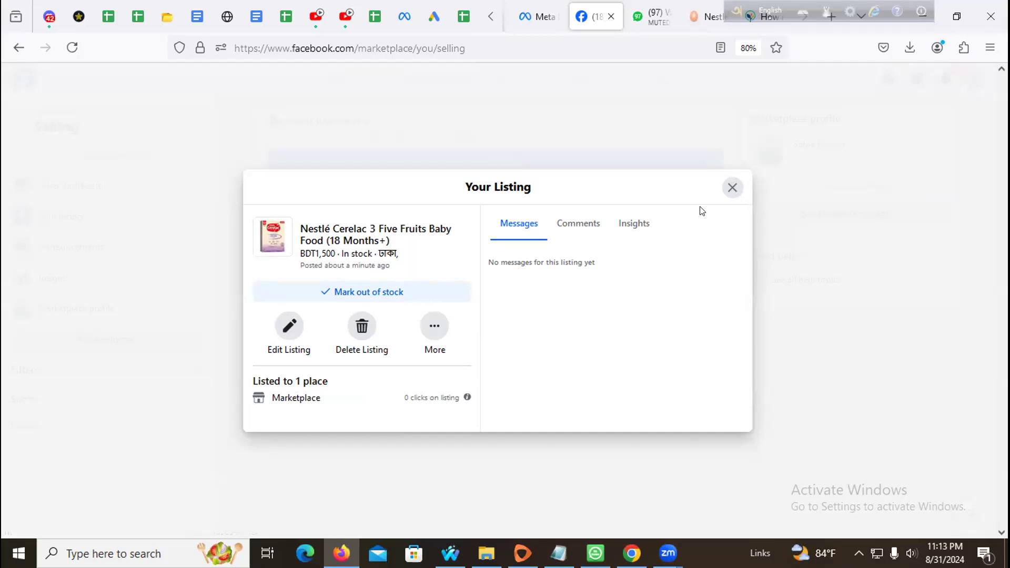
click(731, 188)
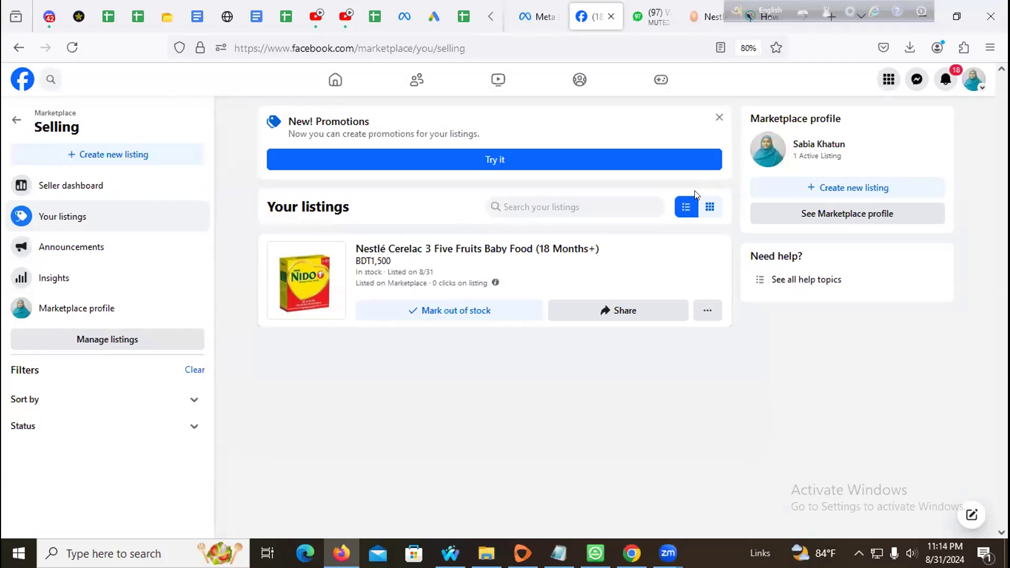
click(944, 79)
click(942, 80)
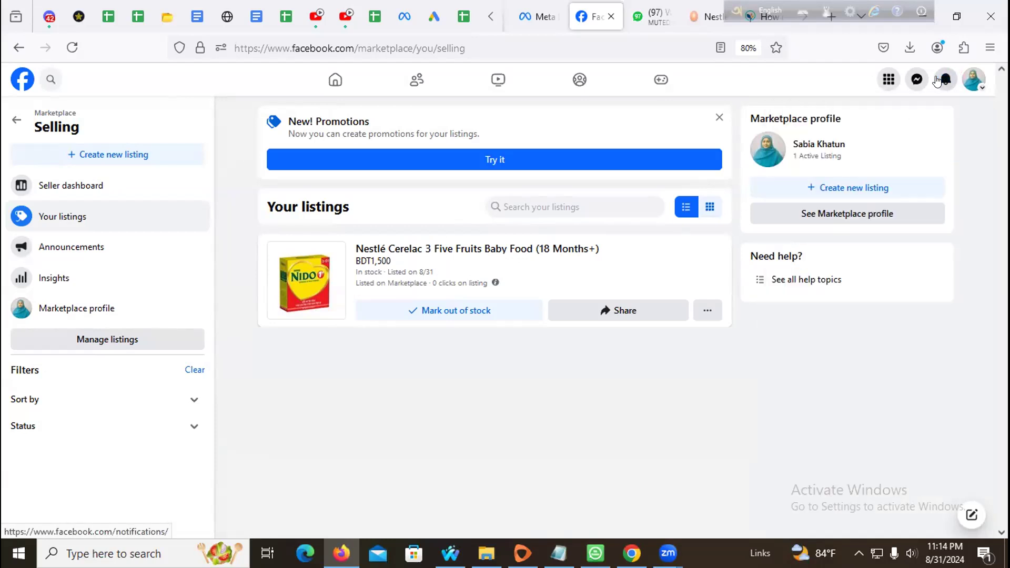